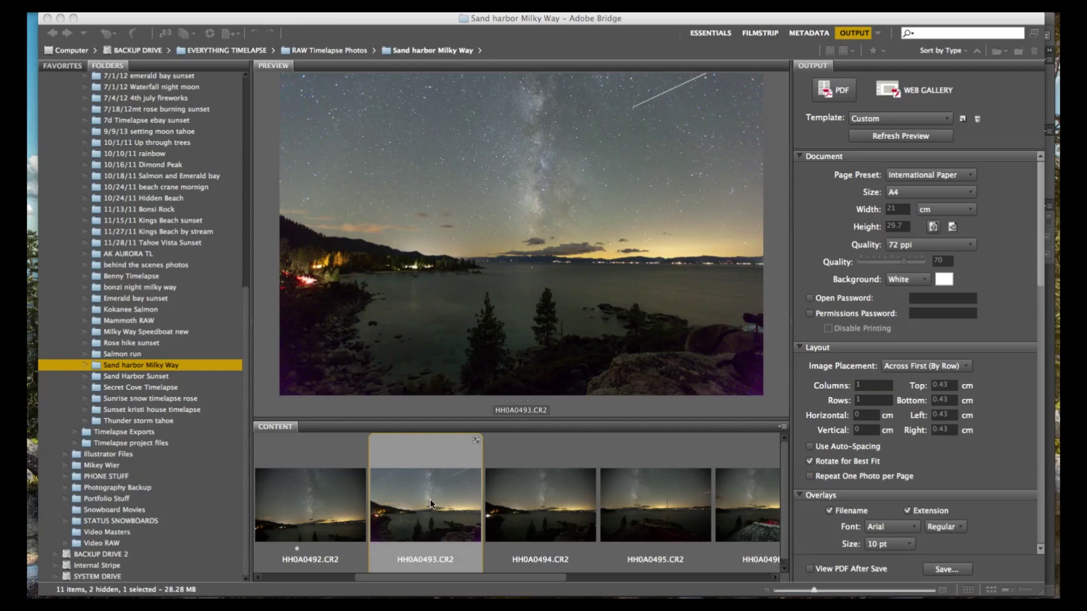
# - Browse the Sand harbor Milky Way thumbnails and open HH0A0493.CR2 in Camera Raw
pyautogui.click(542, 446)
pyautogui.hscroll(2, 433, 479)
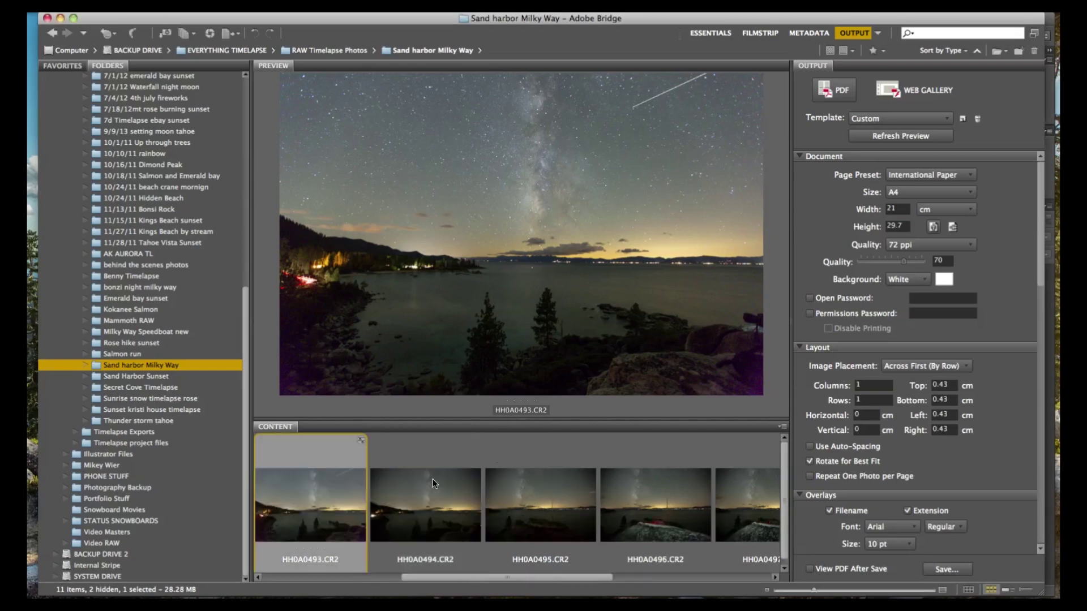
pyautogui.hscroll(-3, 433, 479)
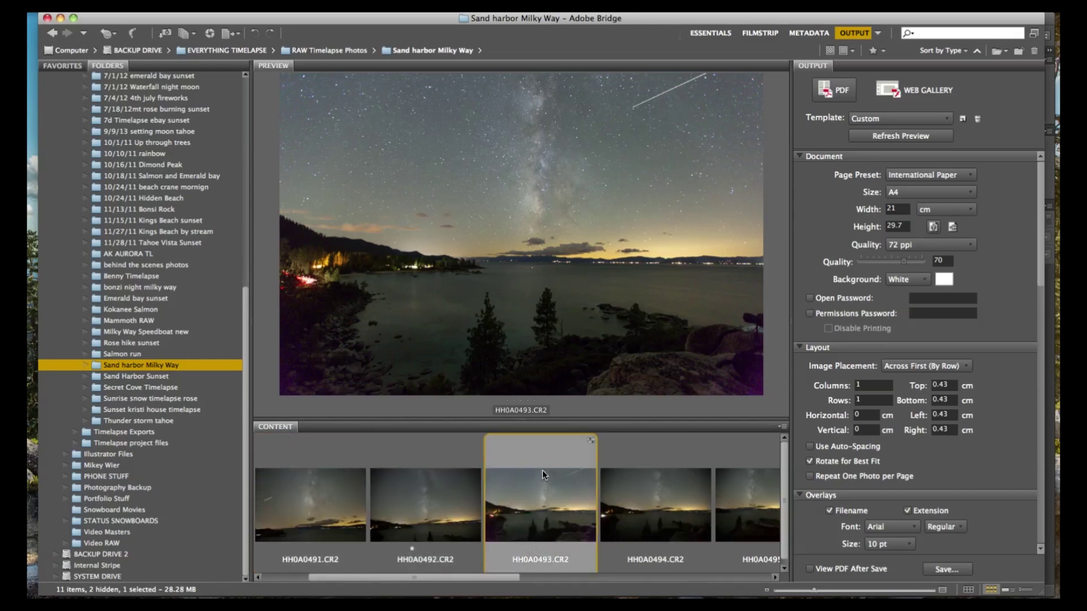
pyautogui.moveTo(541, 477); pyautogui.dragTo(428, 605)
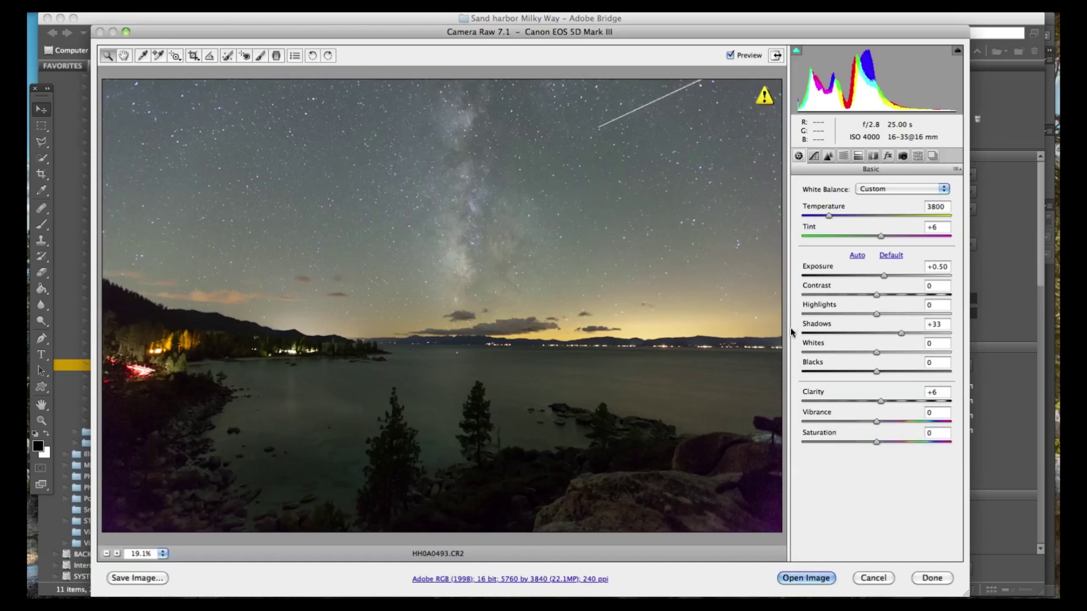
# - Compare the photo with the preview off and on, and set Shadows to +39 to brighten the dark foreground
pyautogui.click(730, 55)
pyautogui.click(731, 55)
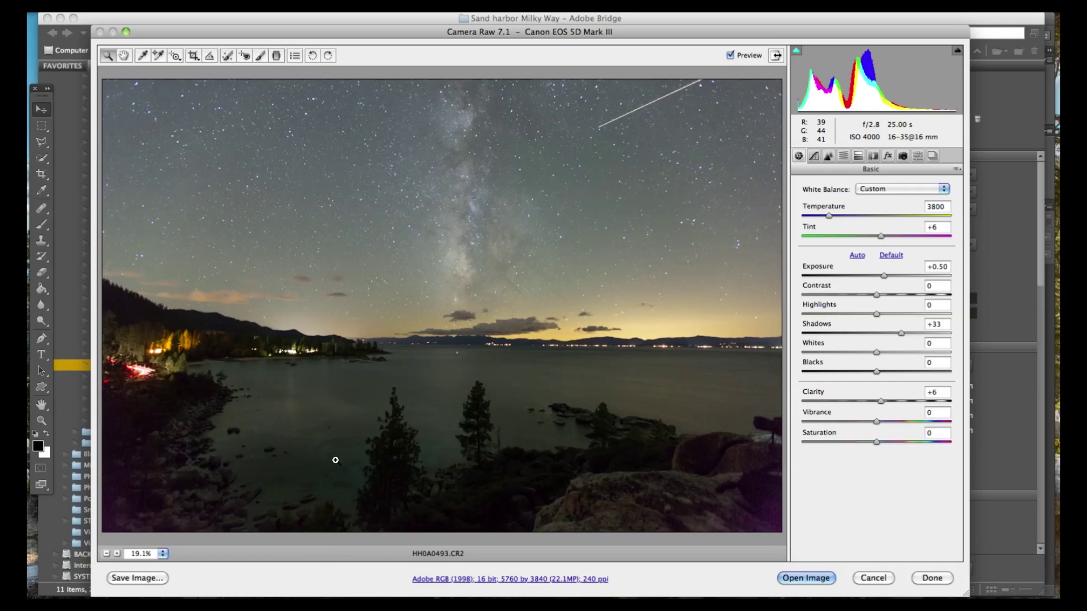
pyautogui.moveTo(901, 333); pyautogui.dragTo(875, 338)
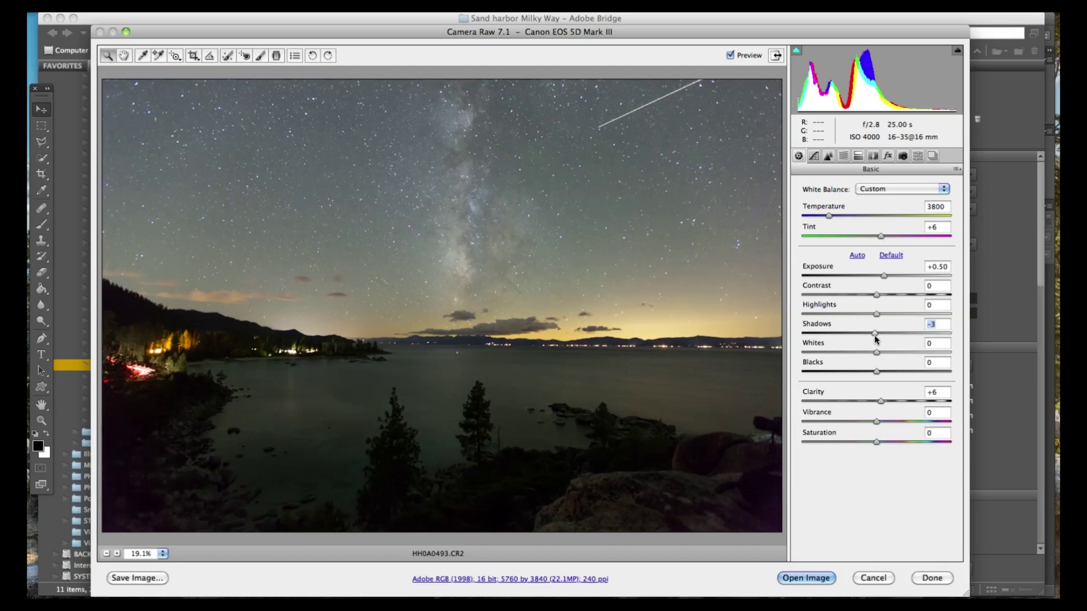
pyautogui.moveTo(876, 339); pyautogui.dragTo(906, 335)
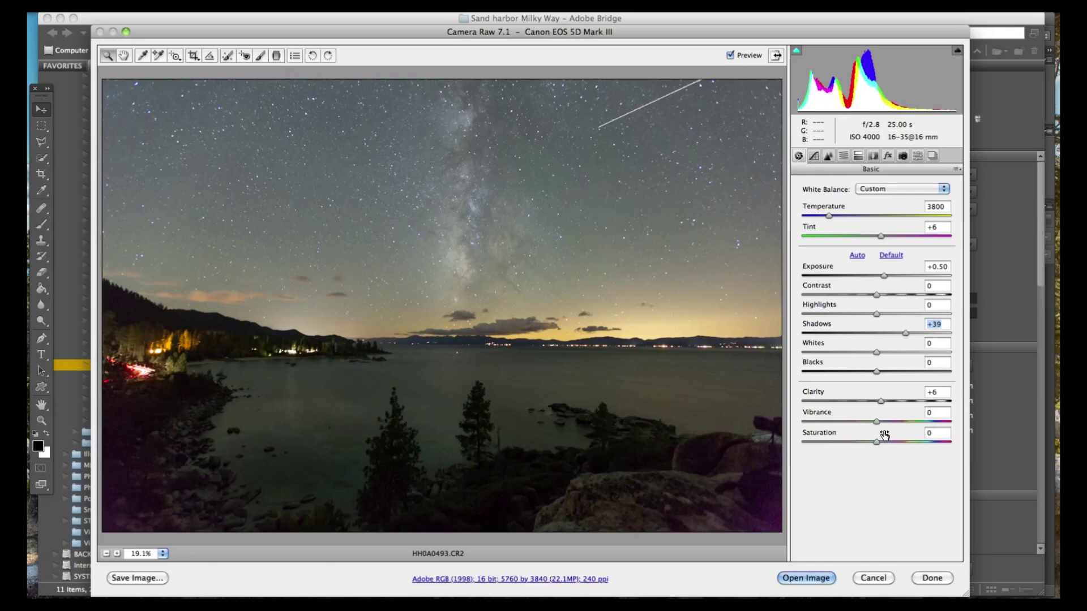
# - Compare the lens profile corrections off and on, try a Distortion amount of 98 and restore it to 0
pyautogui.click(873, 156)
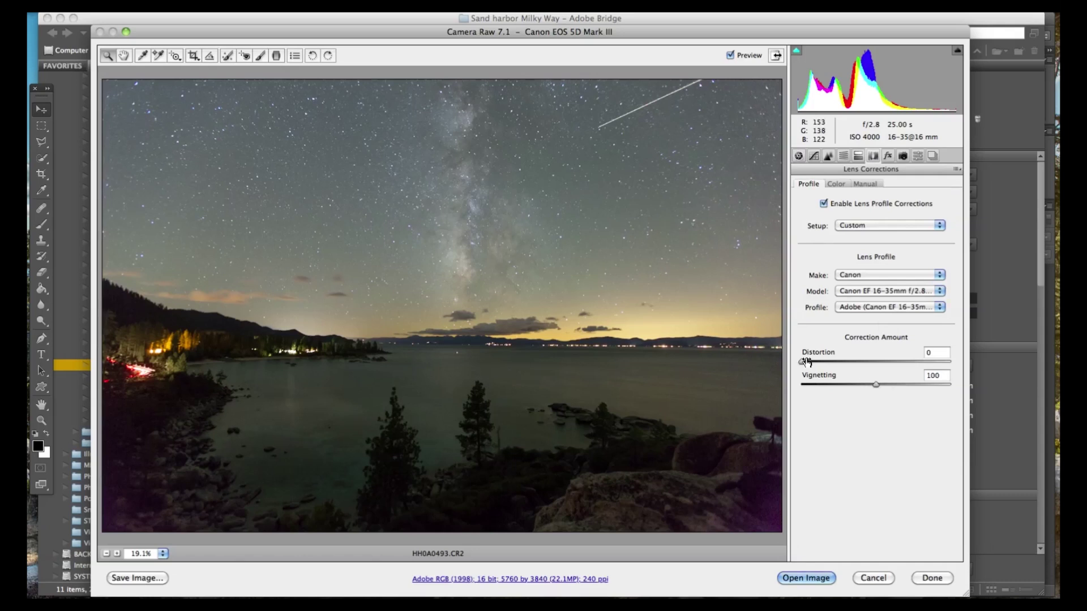
pyautogui.click(824, 203)
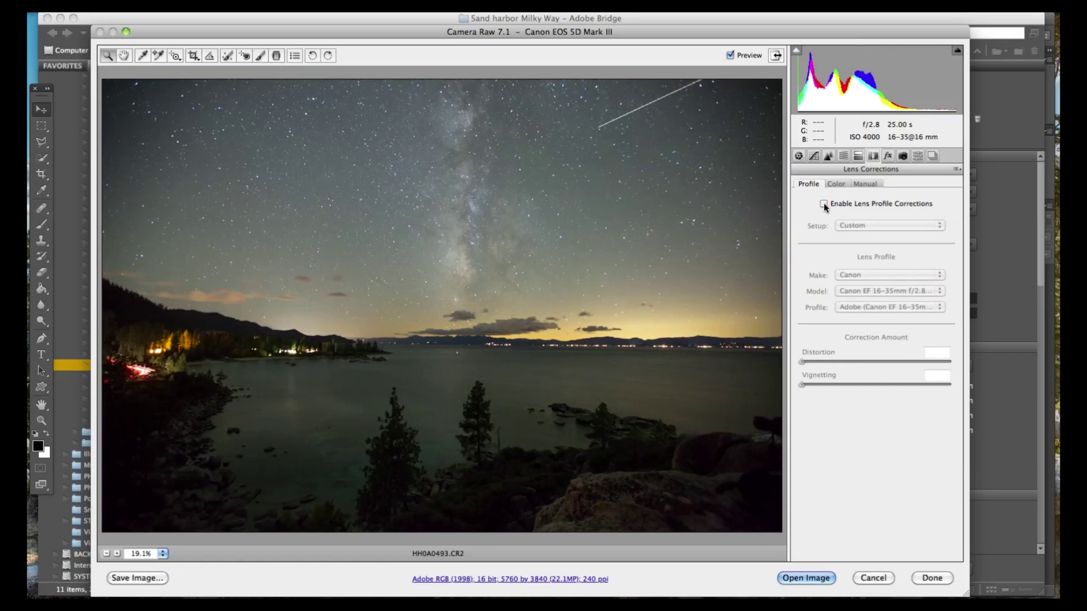
pyautogui.click(824, 203)
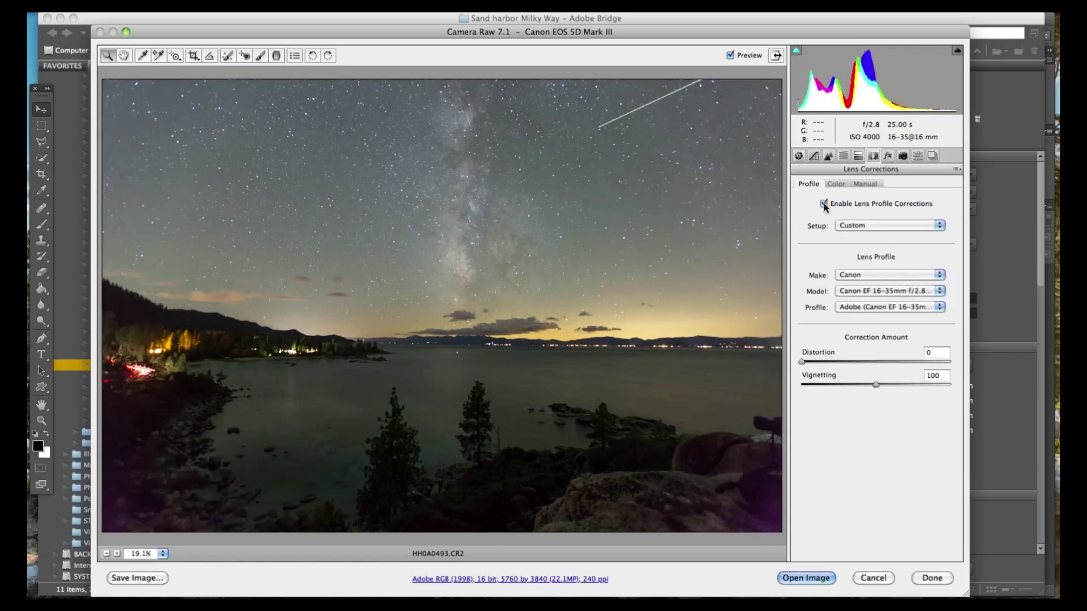
pyautogui.click(873, 361)
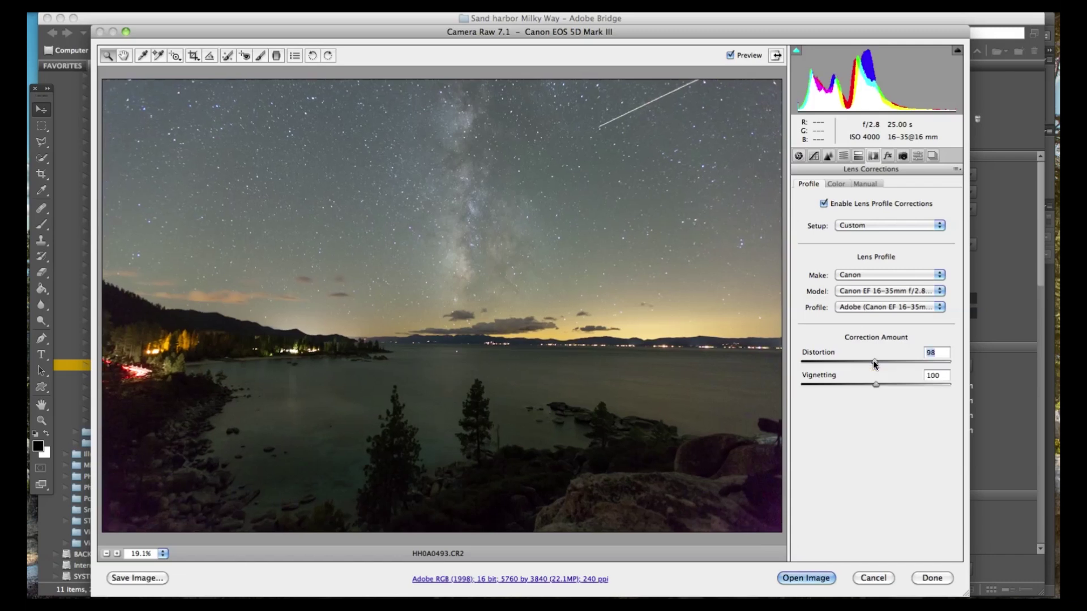
pyautogui.moveTo(875, 361); pyautogui.dragTo(802, 361)
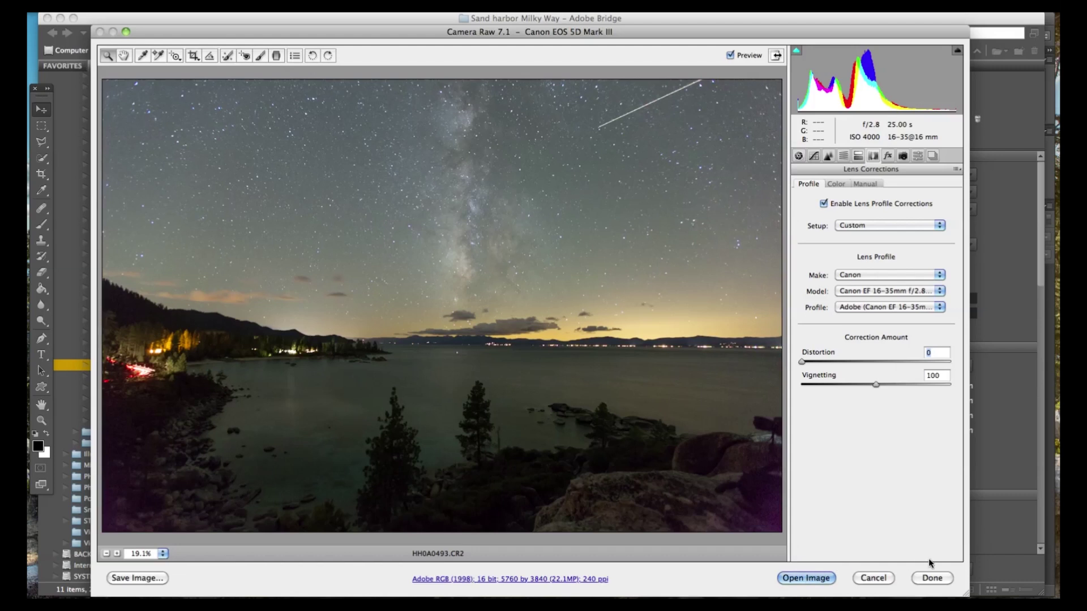
# - Open the adjusted photo in Photoshop and convert its Background into an editable layer named Layer 0
pyautogui.click(816, 577)
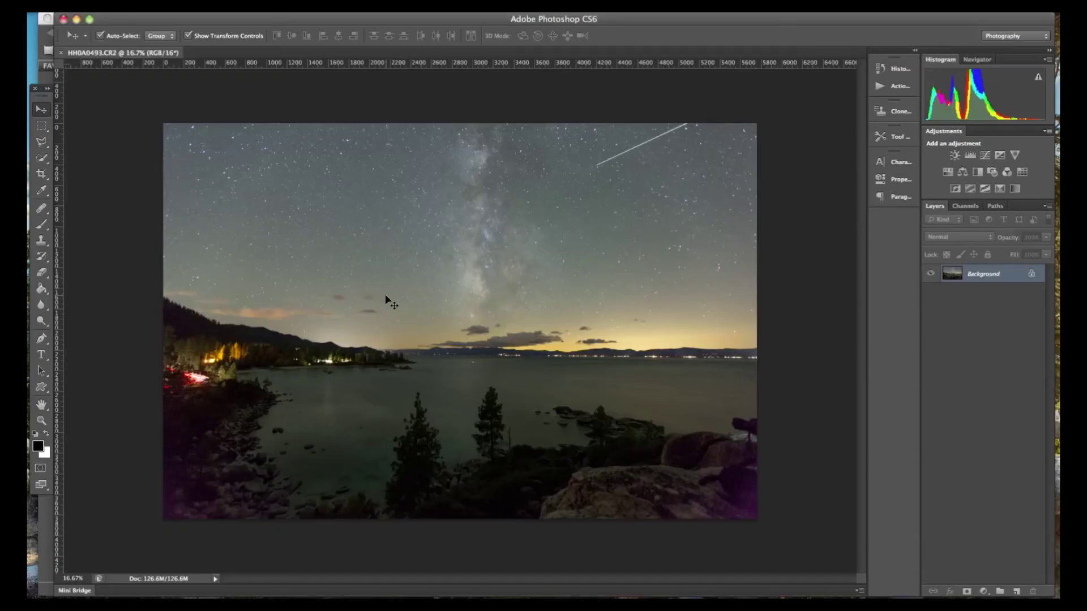
pyautogui.doubleClick(1011, 284)
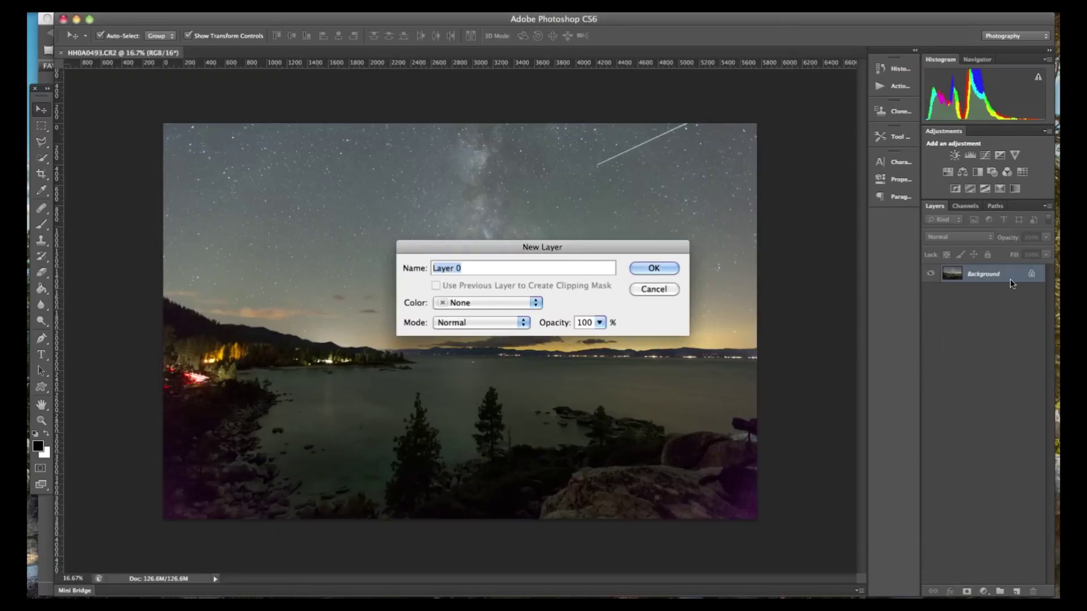
pyautogui.click(641, 270)
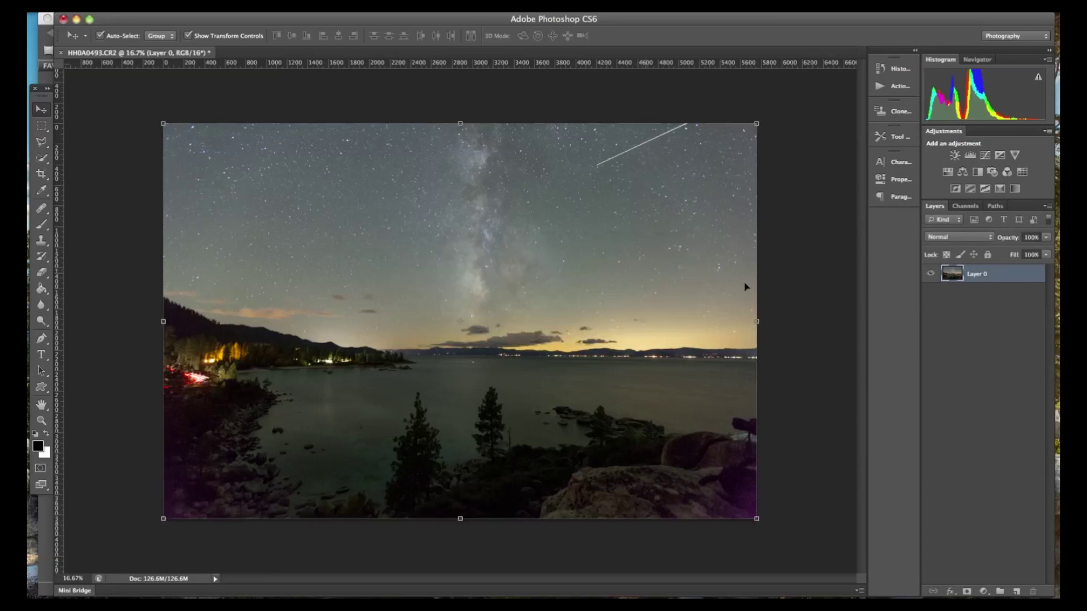
# - Duplicate Layer 0 as Layer 0 copy and add a layer mask to the duplicate
pyautogui.rightClick(999, 275)
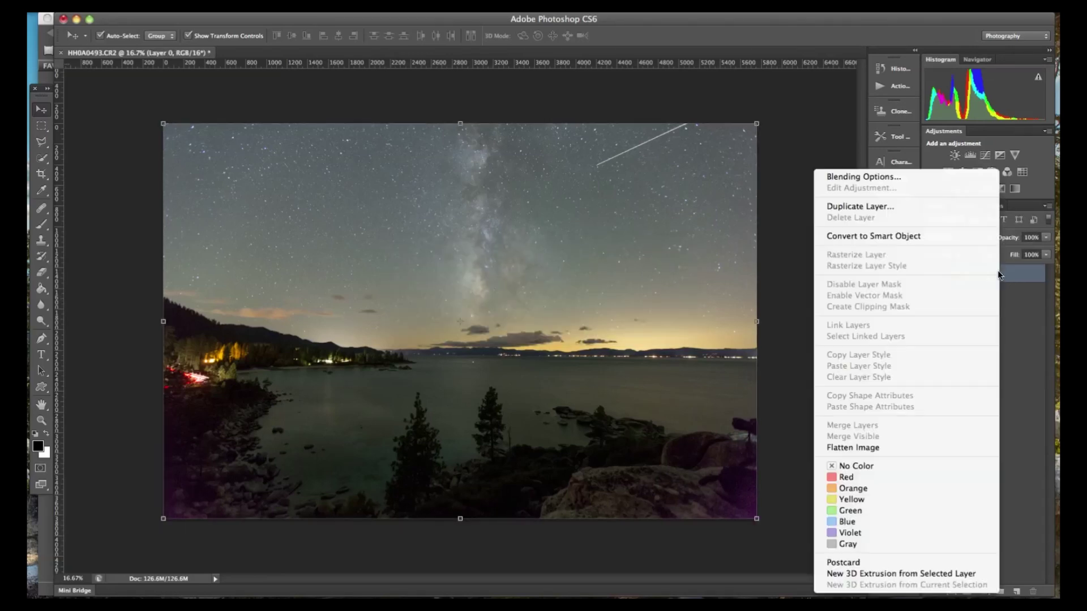
pyautogui.click(887, 207)
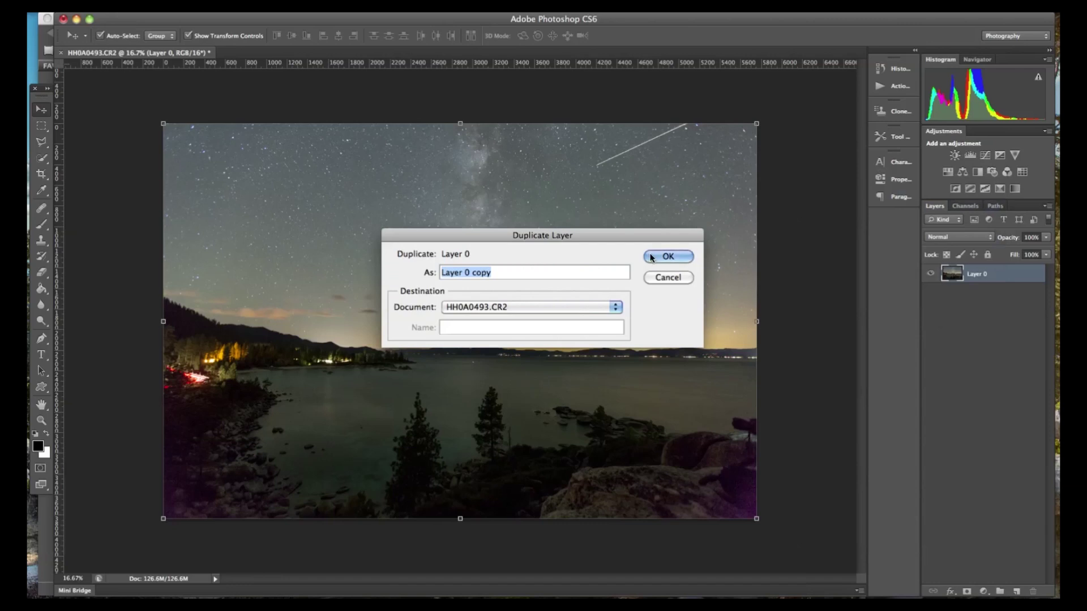
pyautogui.click(653, 256)
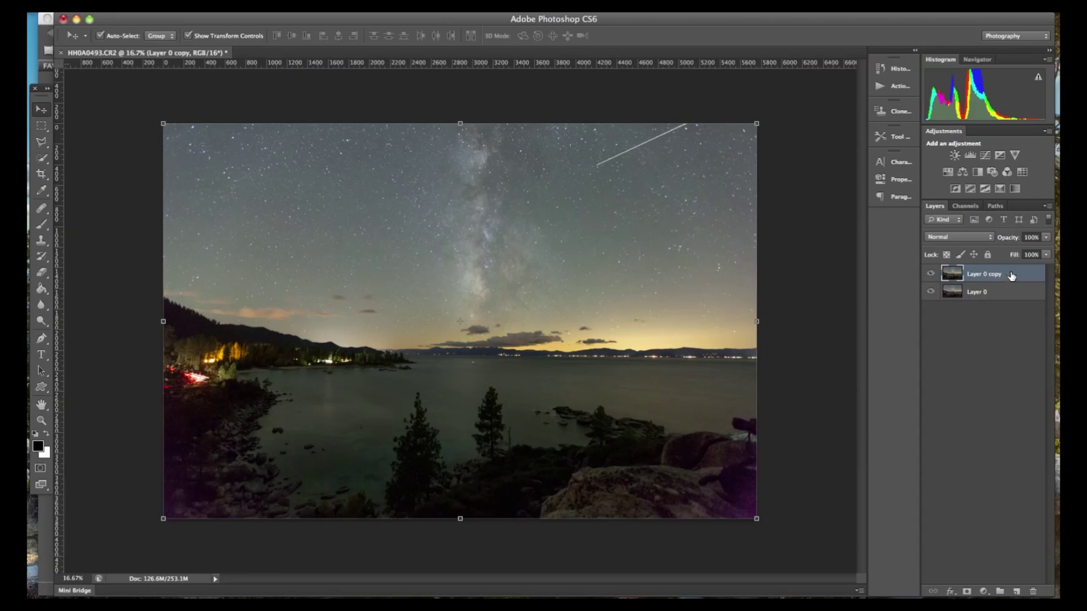
pyautogui.click(967, 591)
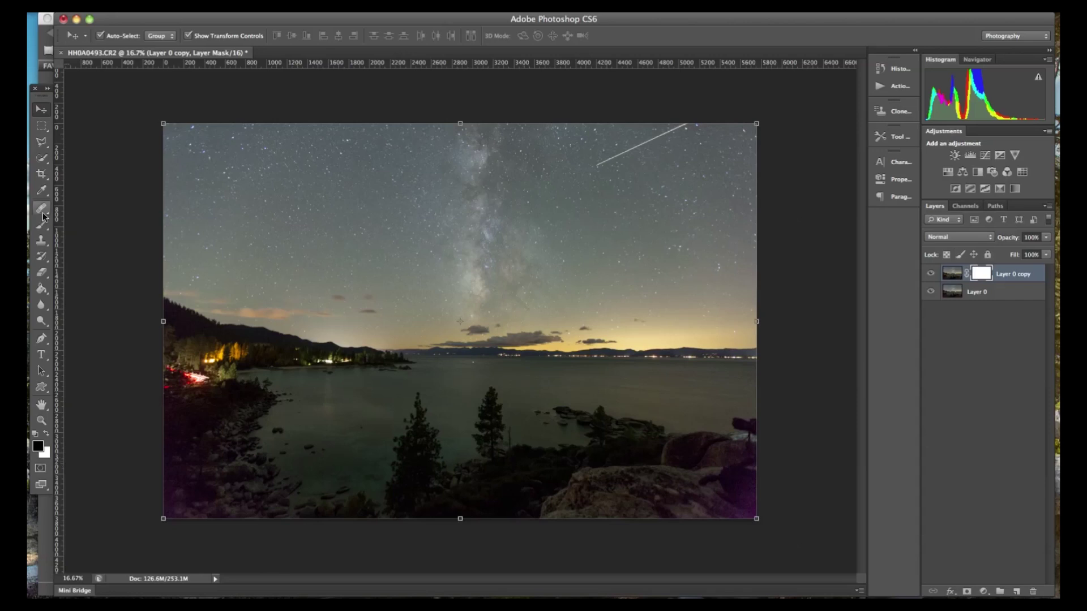
# - Select the whole landscape below the skyline, including lake, shore and hills, with the Quick Selection Tool
pyautogui.click(42, 158)
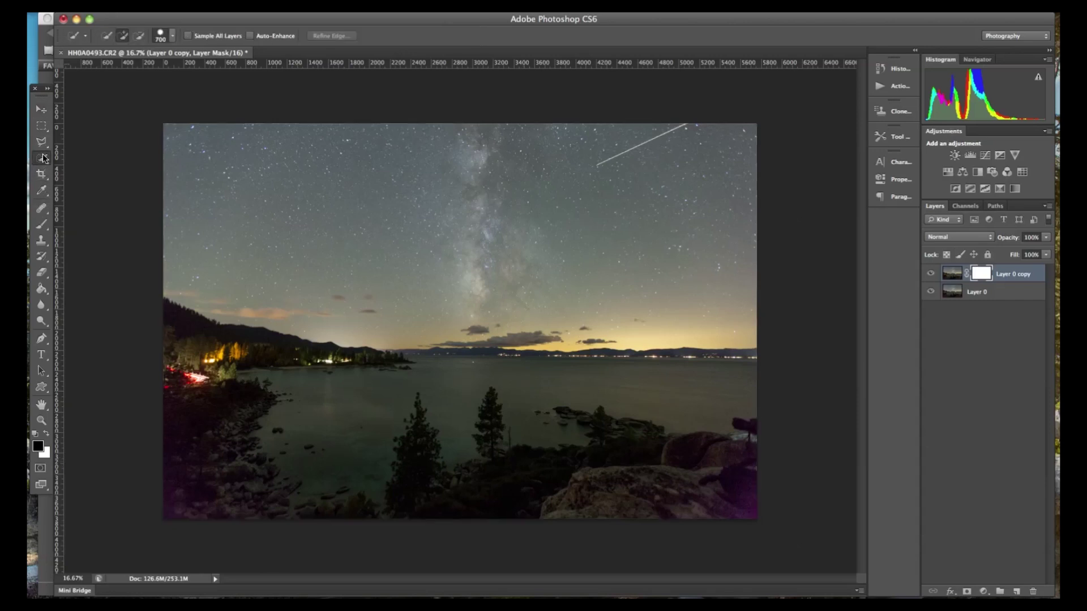
pyautogui.rightClick(44, 159)
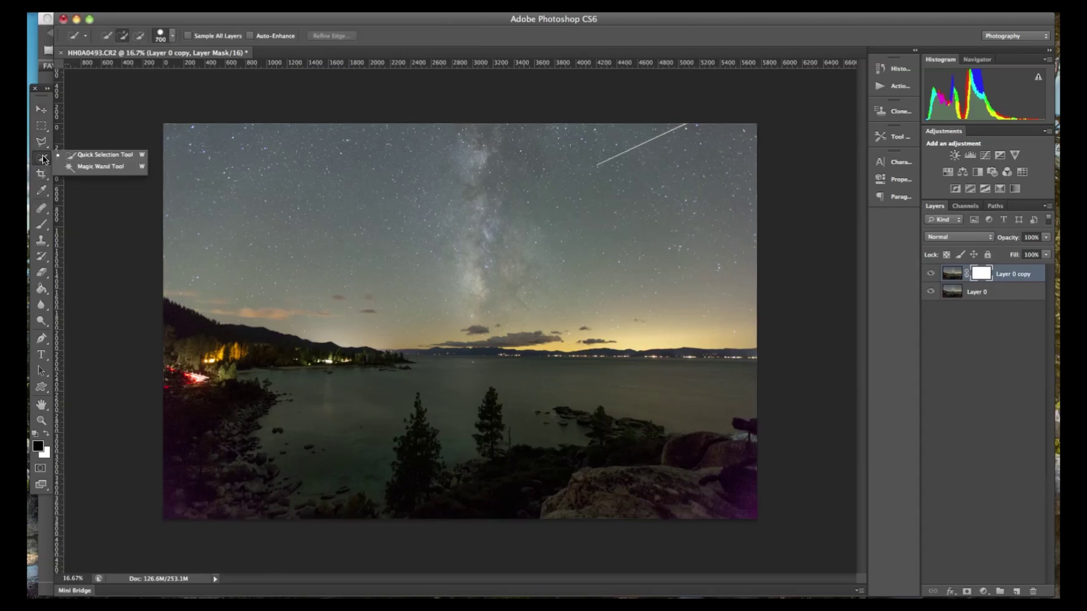
pyautogui.click(43, 159)
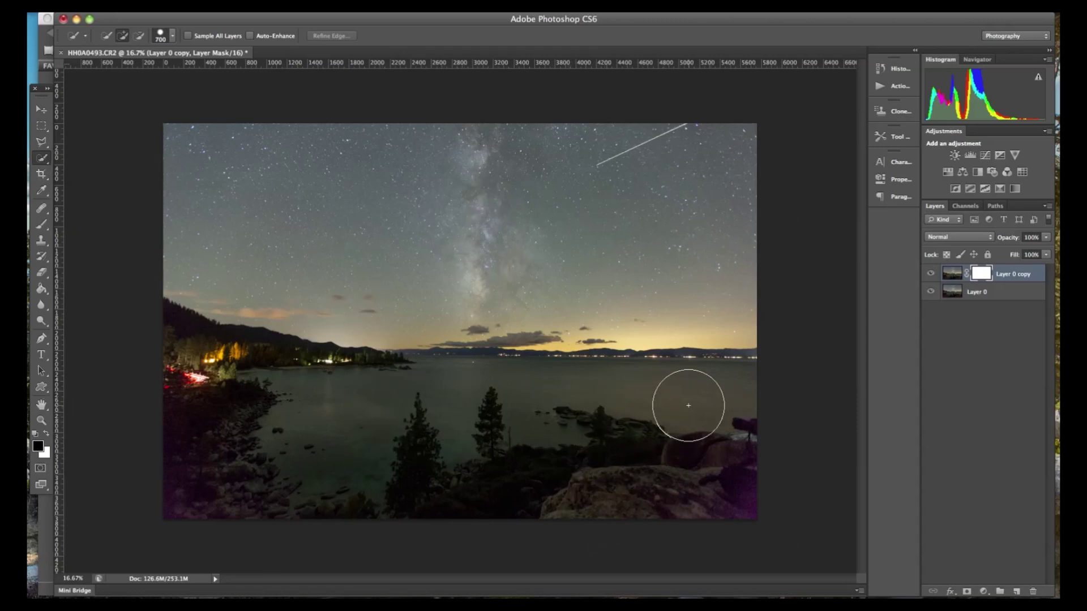
pyautogui.moveTo(754, 399)
pyautogui.mouseDown()
pyautogui.moveTo(483, 409)
pyautogui.moveTo(220, 399)
pyautogui.mouseUp()
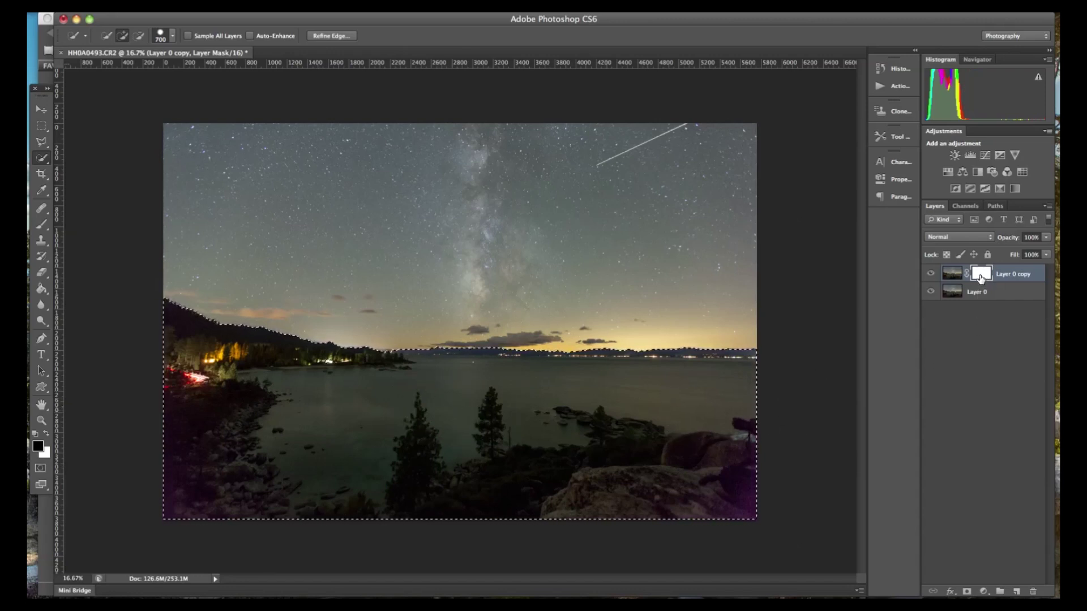
# - Fill the selected landscape with black on Layer 0 copy's mask, leaving only the sky unmasked, and deselect
pyautogui.press('b')
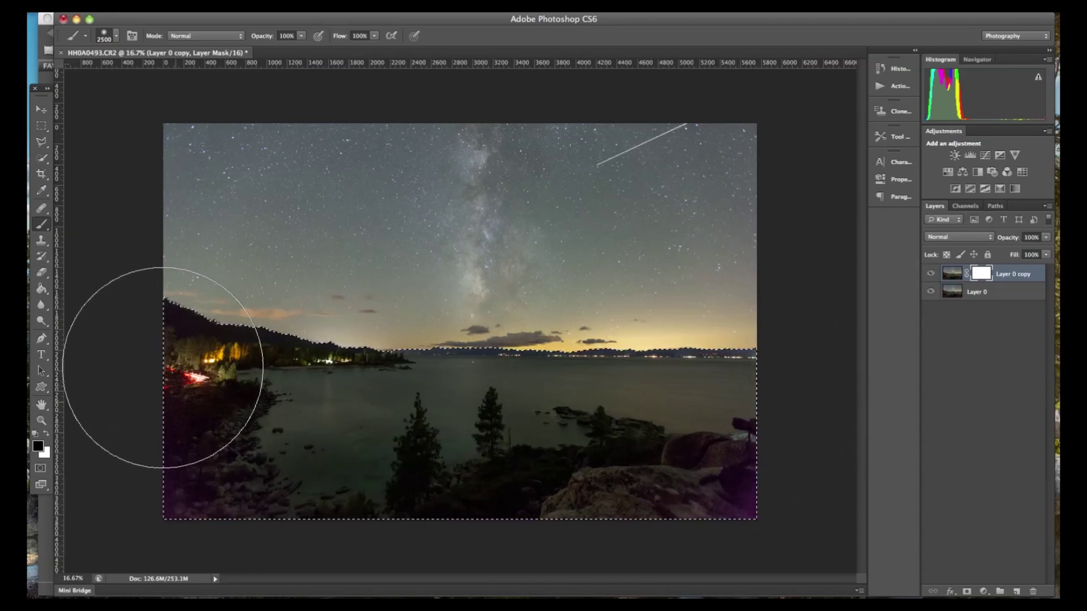
pyautogui.hotkey('alt', 'BackSpace')
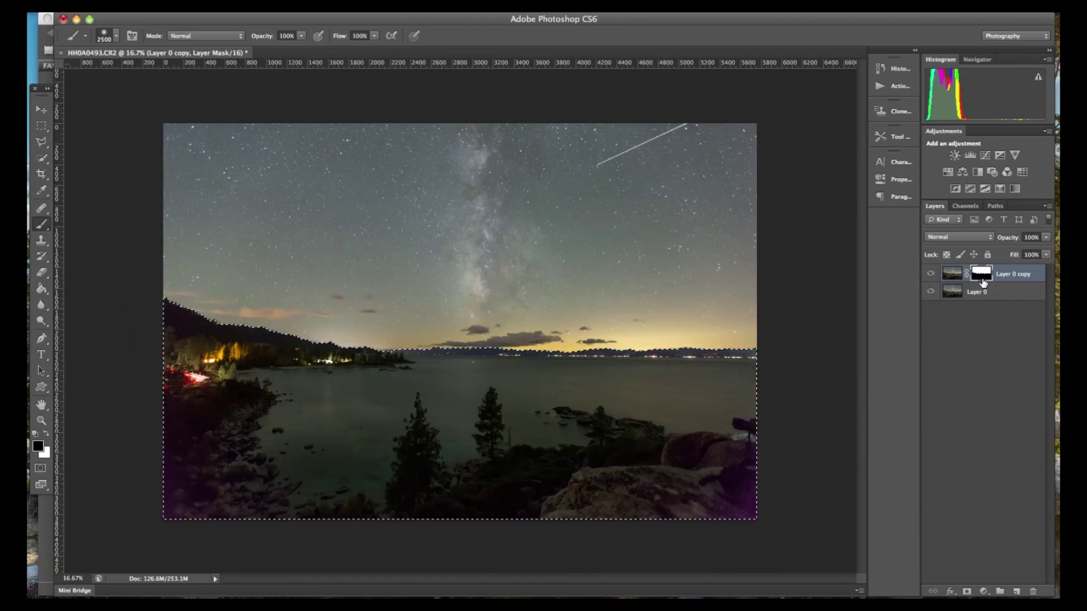
pyautogui.click(42, 109)
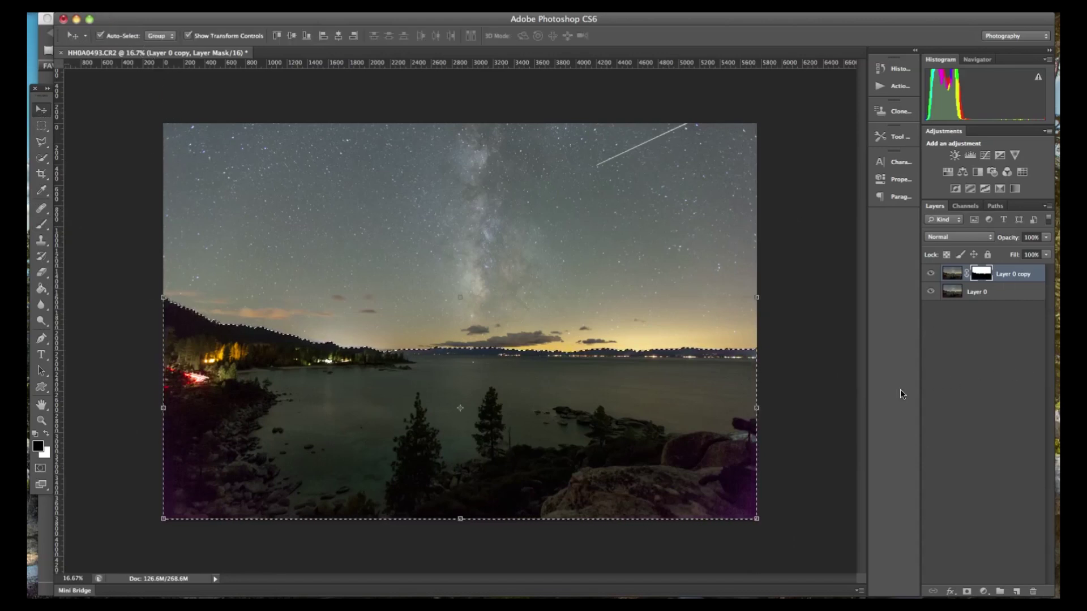
pyautogui.press('cmd+d')
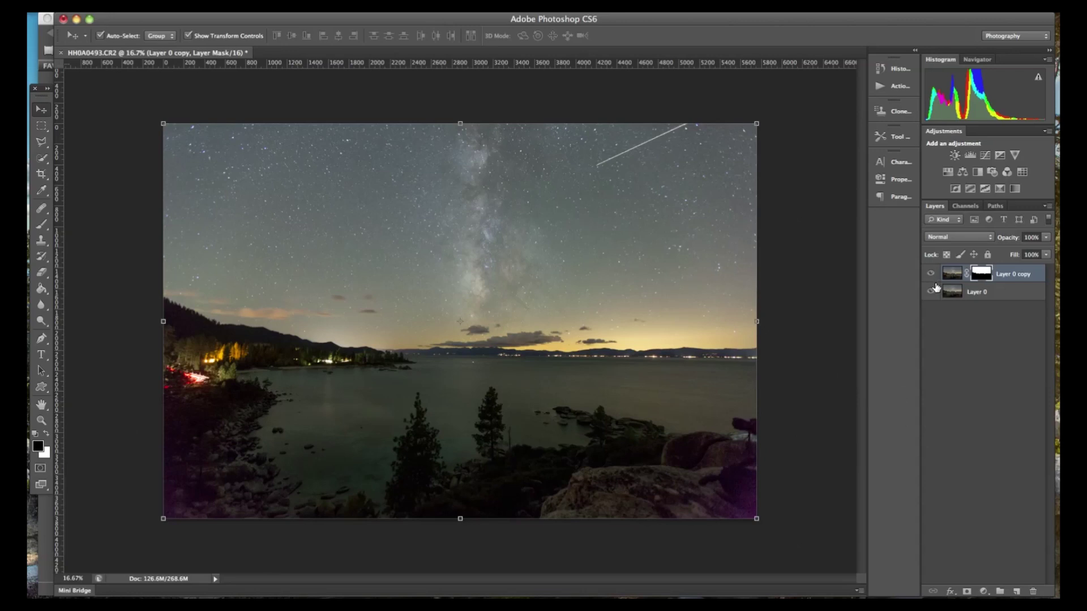
# - Add a Curves adjustment with an S-curve that darkens shadows and lifts highlights, and clip it to Layer 0 copy
pyautogui.click(985, 155)
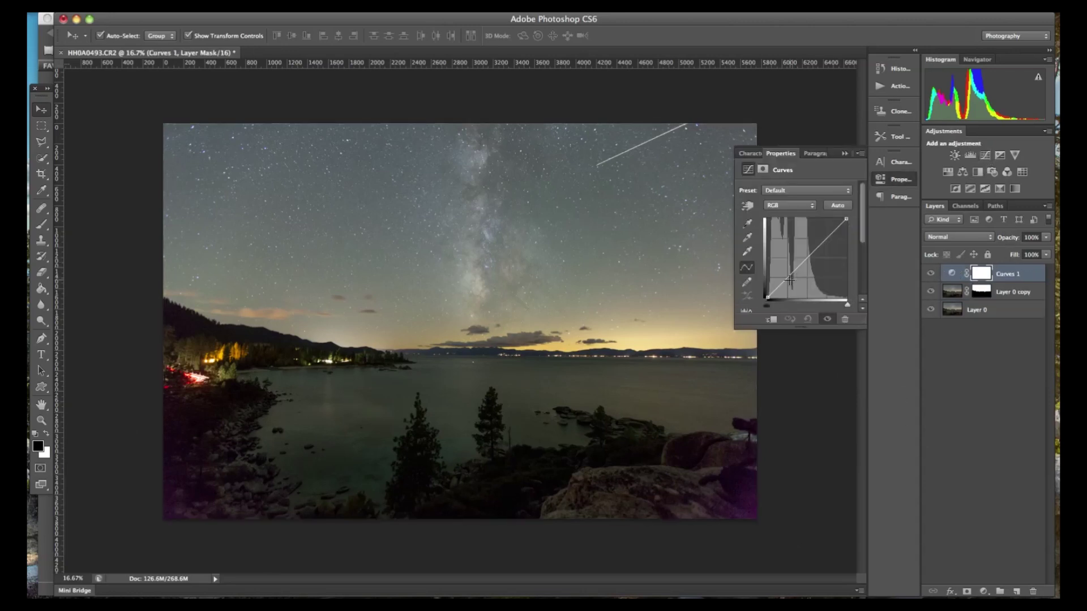
pyautogui.click(790, 280)
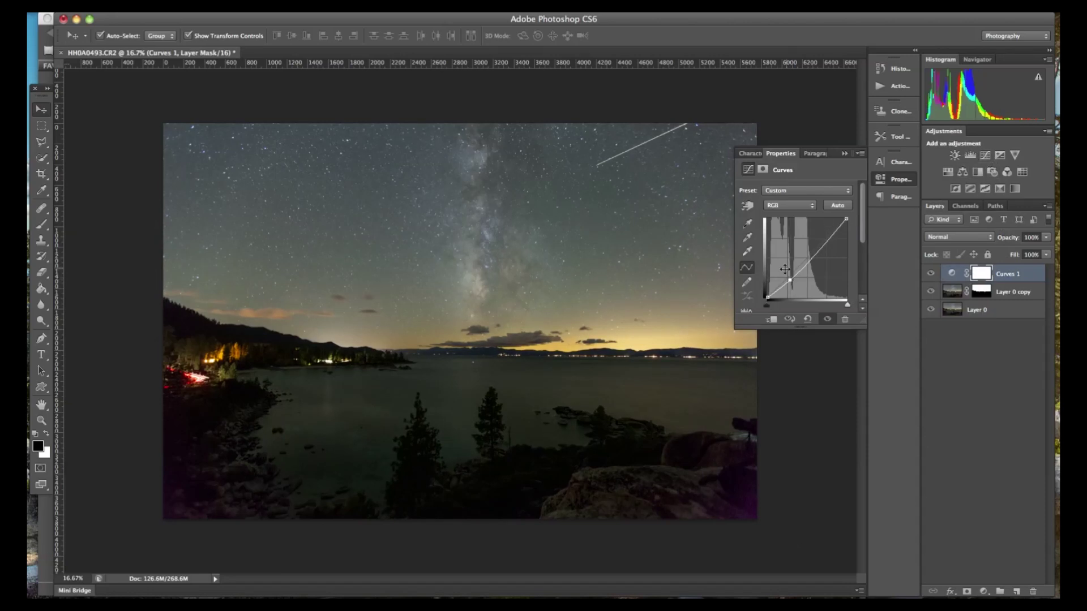
pyautogui.moveTo(788, 281); pyautogui.dragTo(788, 282)
pyautogui.moveTo(822, 244); pyautogui.dragTo(823, 238)
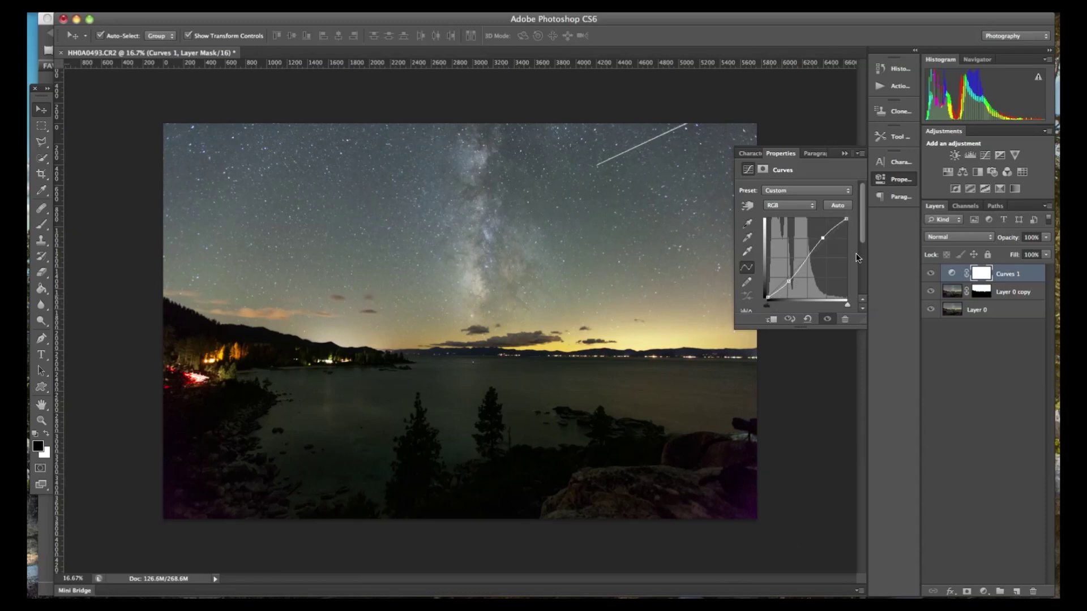
pyautogui.click(847, 156)
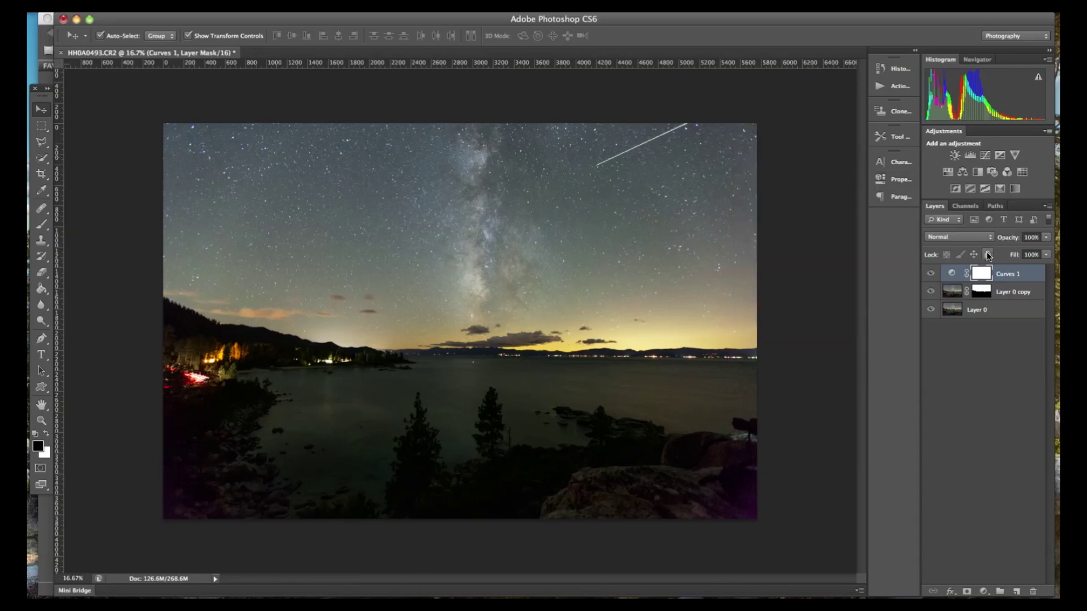
pyautogui.keyDown('alt'); pyautogui.click(1024, 278); pyautogui.keyUp('alt')
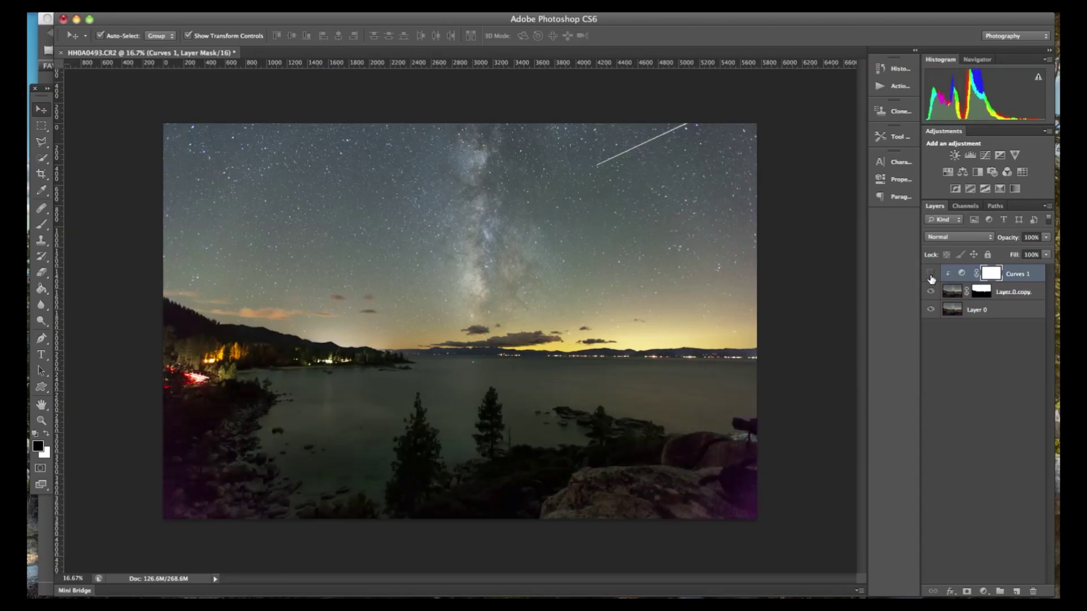
# - Compare the sky with the clipped Curves adjustment hidden and shown, and delete that adjustment layer
pyautogui.click(931, 274)
pyautogui.click(930, 274)
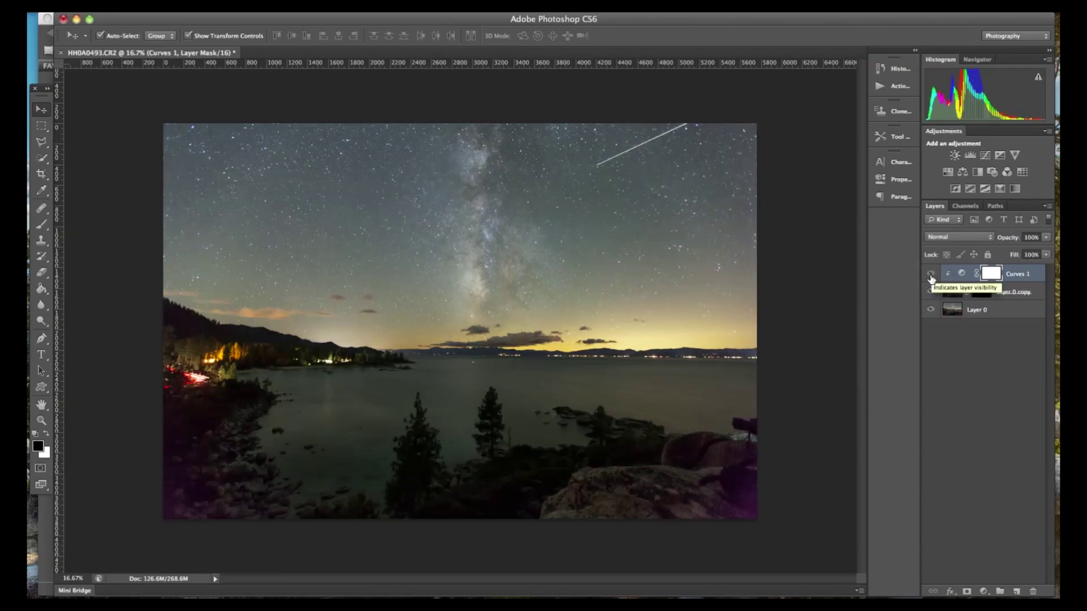
pyautogui.click(931, 274)
pyautogui.click(930, 274)
pyautogui.click(930, 274)
pyautogui.click(930, 274)
pyautogui.moveTo(1028, 514); pyautogui.dragTo(1033, 591)
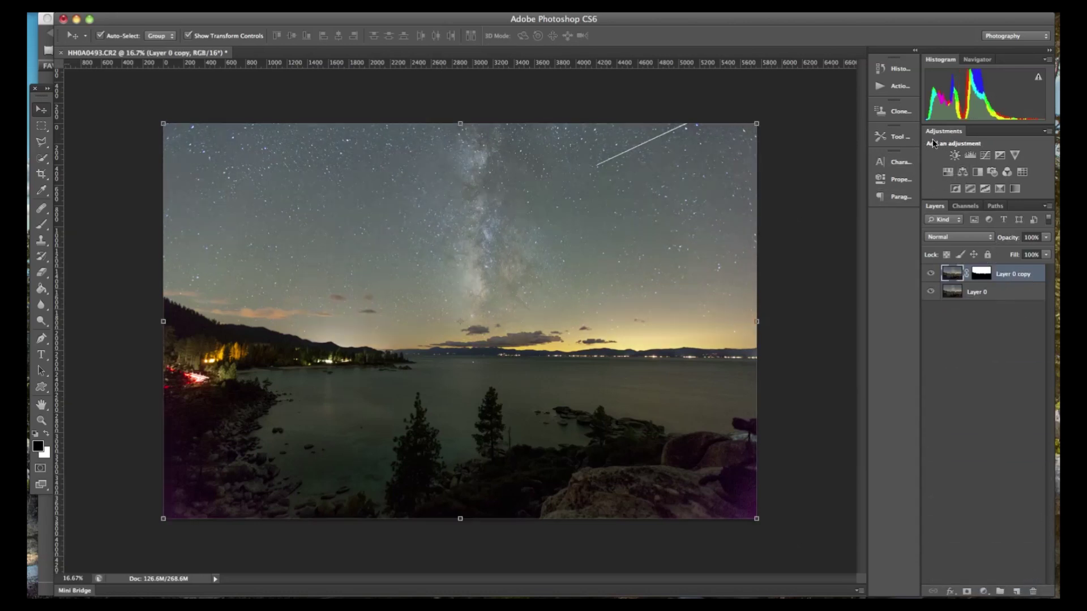
# - Add a Curves adjustment above Layer 0 copy and lift its curve slightly below the midpoint to brighten the image
pyautogui.click(985, 156)
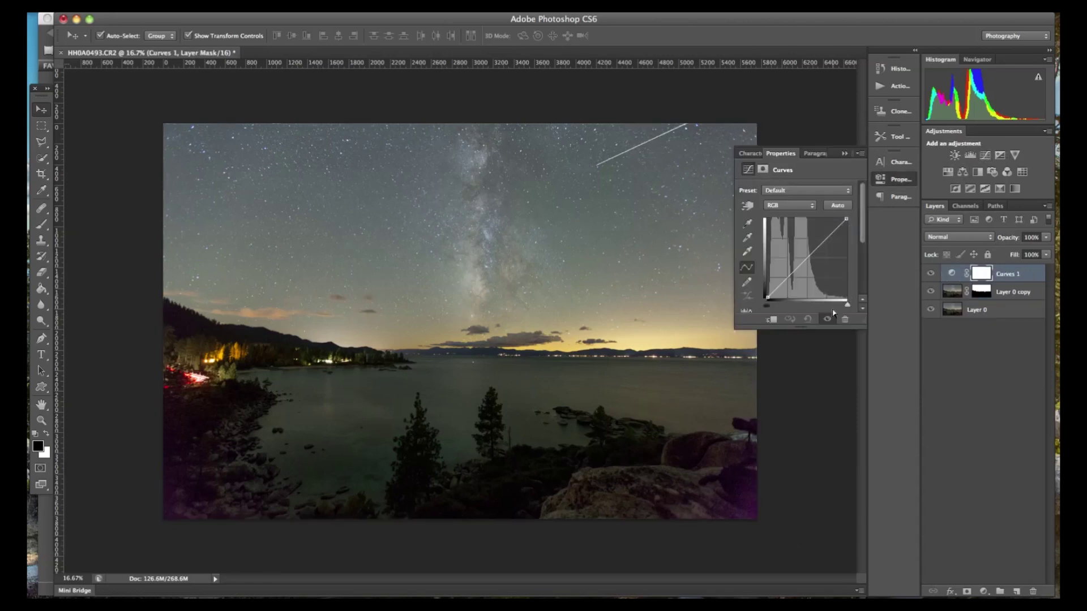
pyautogui.moveTo(802, 264); pyautogui.dragTo(796, 263)
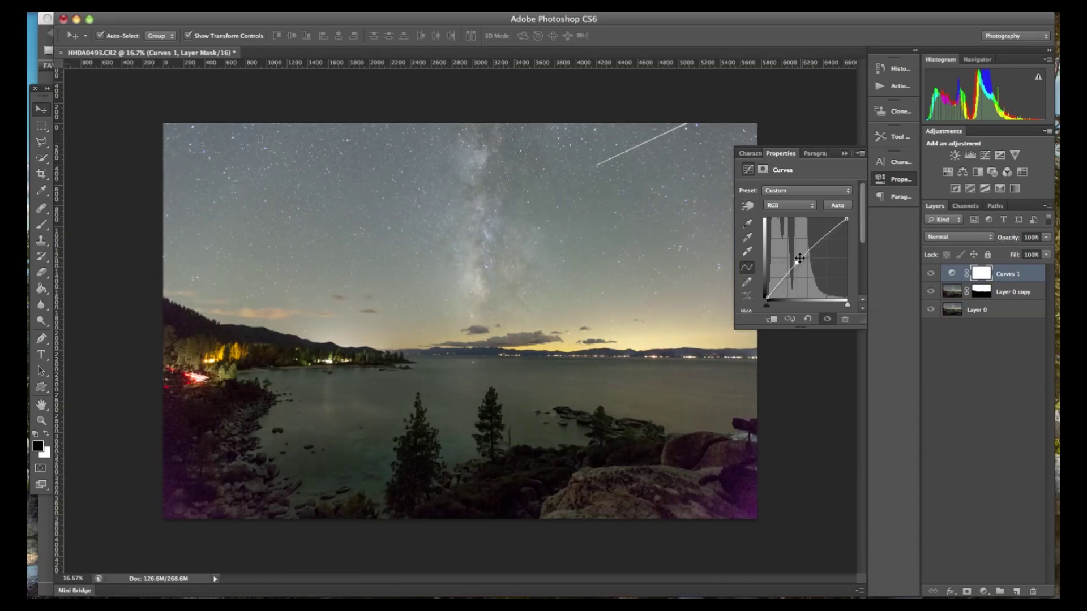
pyautogui.click(845, 153)
# - Invert Layer 0 copy's mask so it shows only the foreground, and clip the brightening Curves adjustment to that layer
pyautogui.click(980, 295)
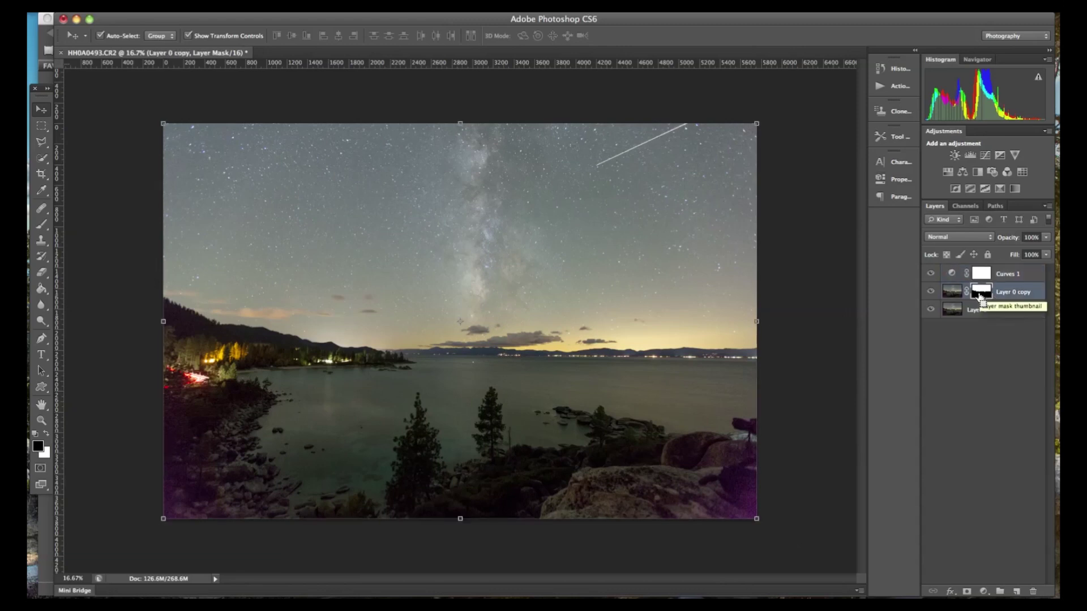
pyautogui.press('super+i')
pyautogui.click(1012, 276)
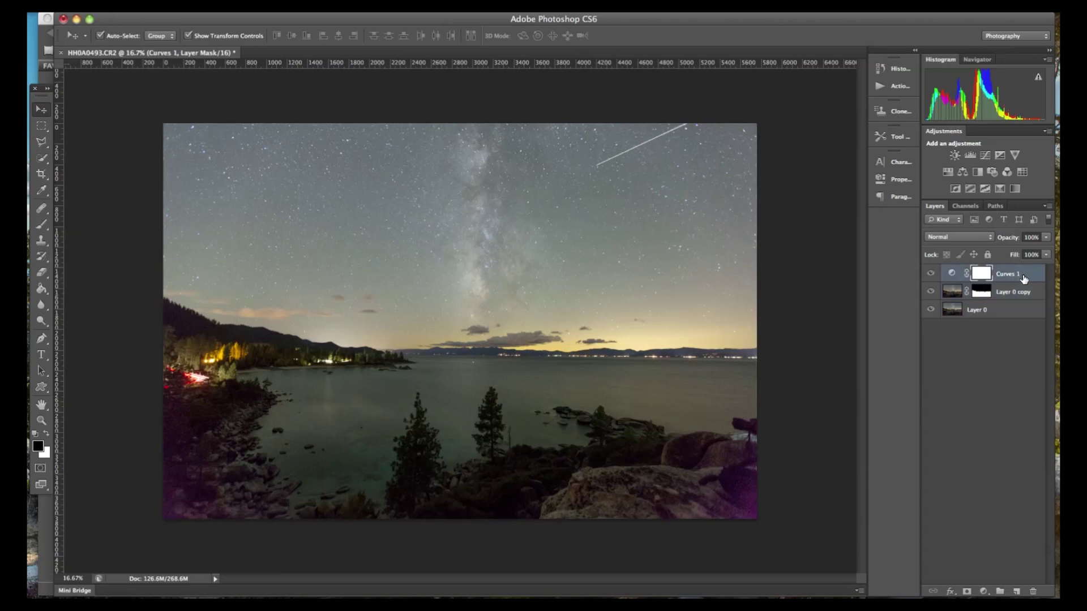
pyautogui.keyDown('alt'); pyautogui.click(1025, 278); pyautogui.keyUp('alt')
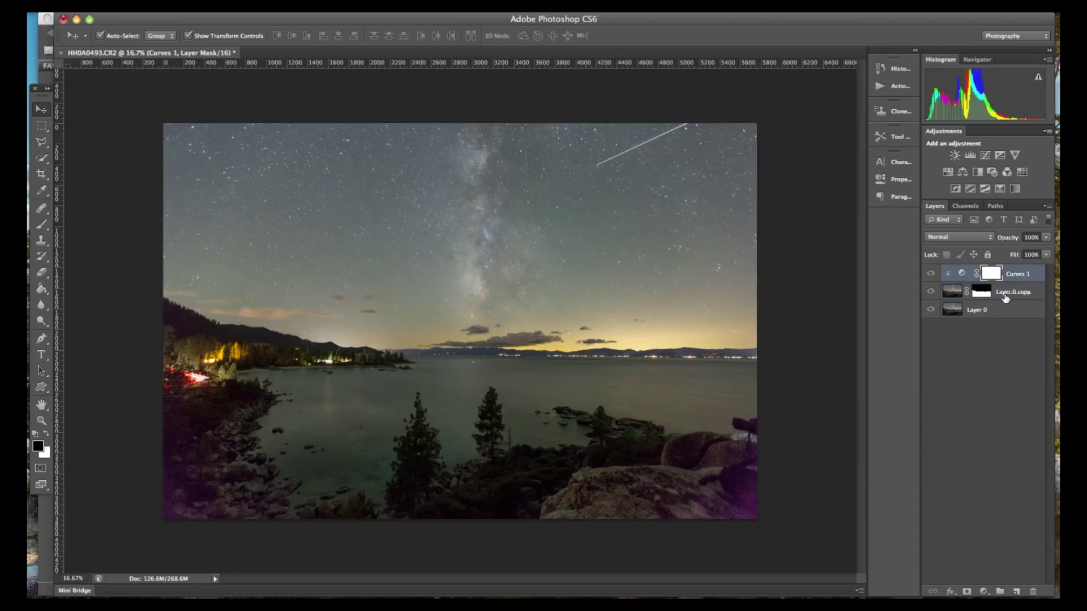
# - Compare the foreground with the clipped Curves 1 adjustment hidden and shown
pyautogui.click(932, 272)
pyautogui.click(932, 273)
pyautogui.click(932, 274)
pyautogui.click(932, 274)
pyautogui.click(932, 273)
pyautogui.click(932, 274)
# - Add a Curves adjustment directly above Layer 0 with an S-curve that darkens the shadows and lifts the highlights
pyautogui.click(990, 315)
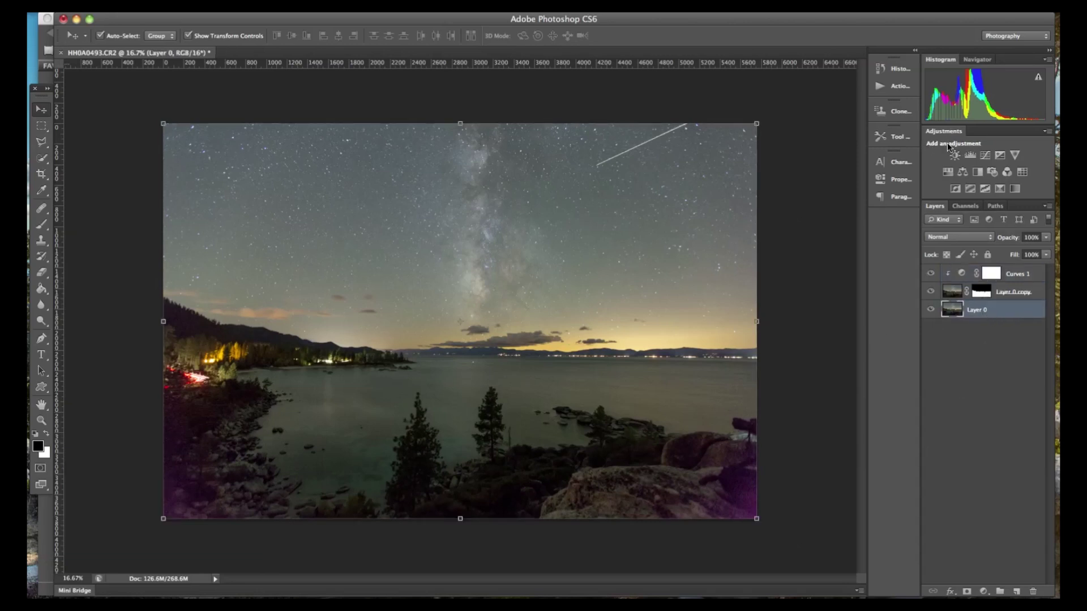
pyautogui.click(983, 154)
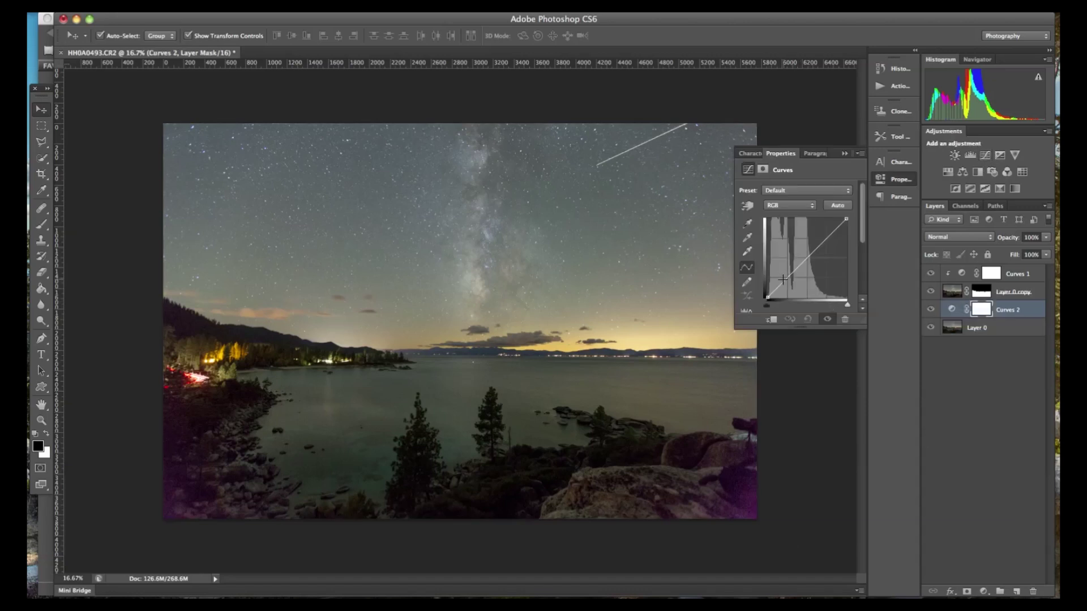
pyautogui.moveTo(785, 276); pyautogui.dragTo(791, 279)
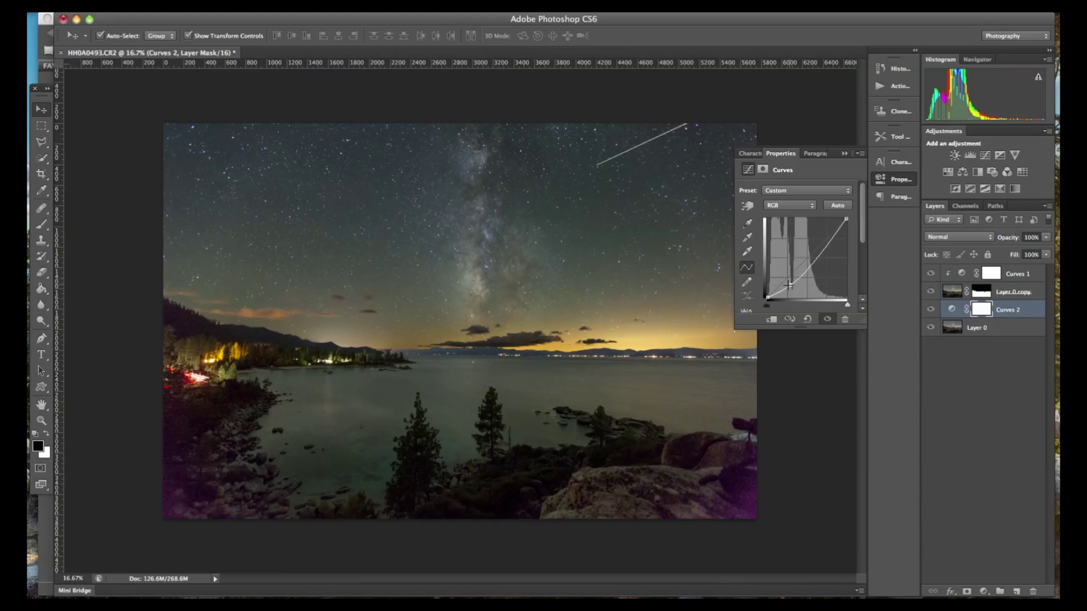
pyautogui.moveTo(828, 242); pyautogui.dragTo(822, 238)
pyautogui.moveTo(789, 287); pyautogui.dragTo(787, 286)
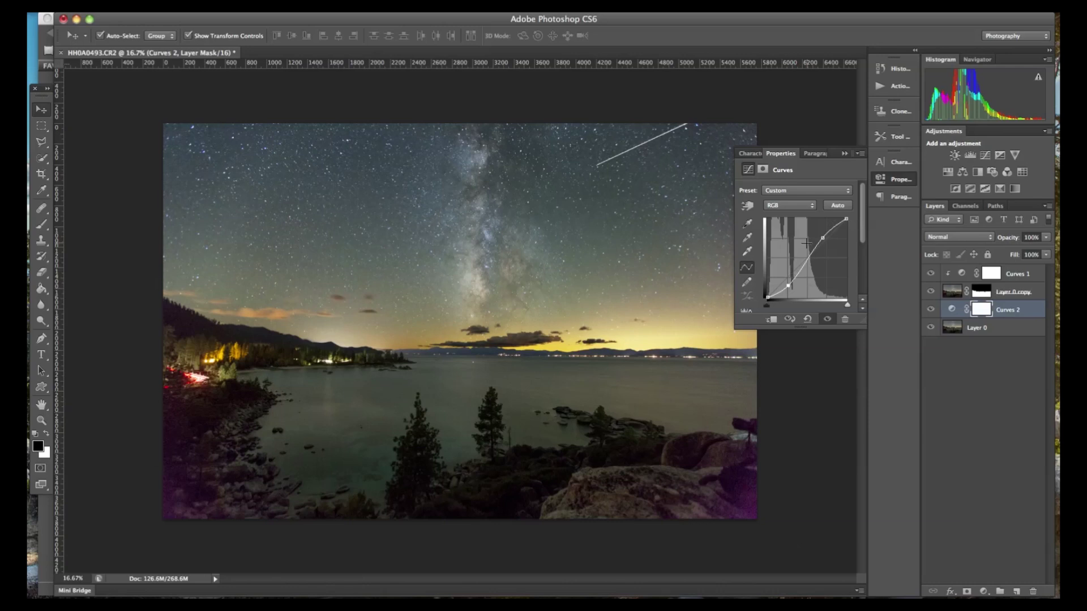
pyautogui.click(844, 154)
# - Add another Curves adjustment above Curves 2 and set a curve point by sampling the dark sky beside the Milky Way
pyautogui.press('z')
pyautogui.moveTo(481, 291); pyautogui.dragTo(504, 293)
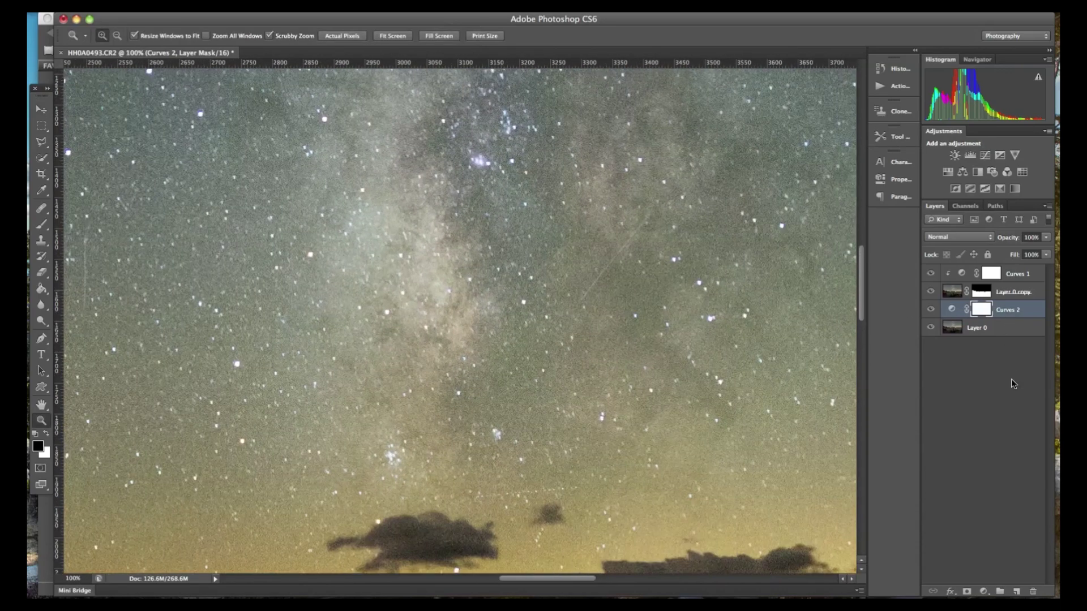
pyautogui.click(983, 155)
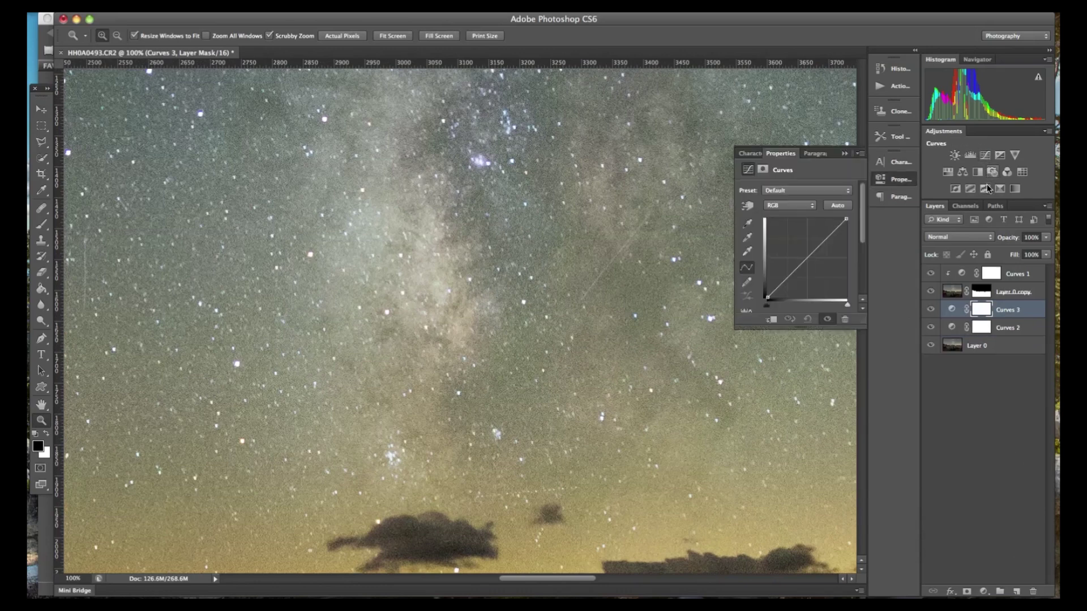
pyautogui.click(743, 210)
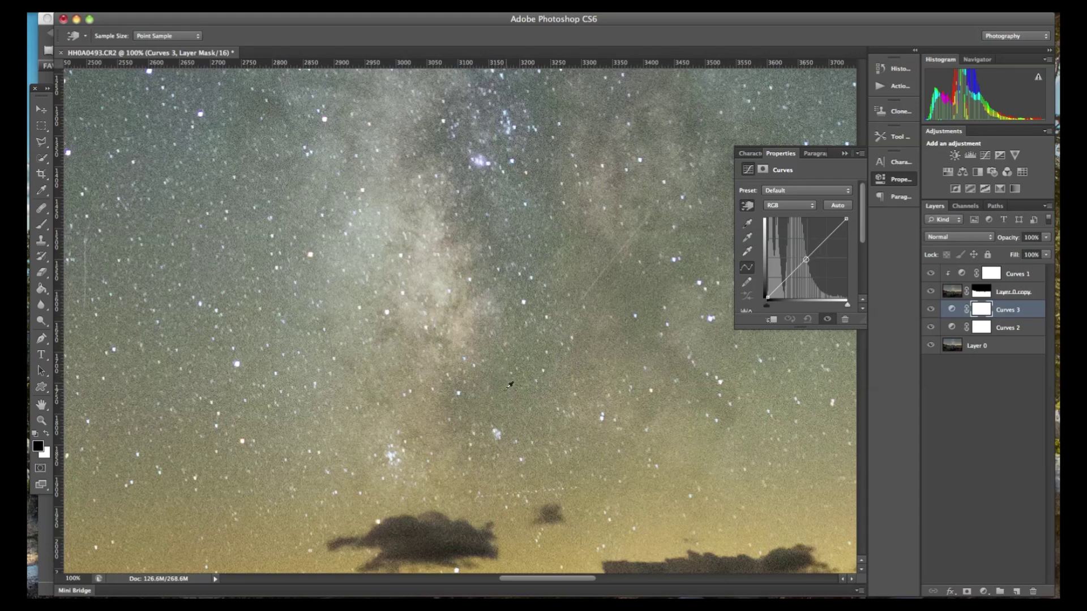
pyautogui.click(503, 381)
# - Shape Curves 3 into a steep S-curve with deep shadows and raised highlights for strong contrast in the Milky Way
pyautogui.press('z')
pyautogui.keyDown('alt'); pyautogui.click(604, 323); pyautogui.keyUp('alt')
pyautogui.keyDown('alt'); pyautogui.click(604, 323); pyautogui.keyUp('alt')
pyautogui.moveTo(800, 269); pyautogui.dragTo(821, 240)
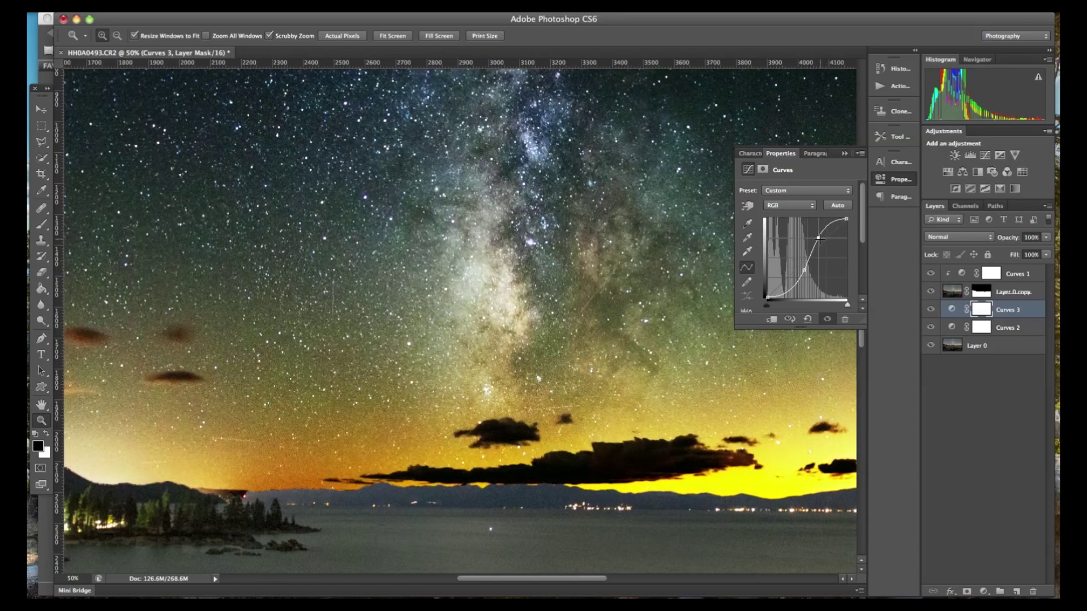
pyautogui.keyDown('alt'); pyautogui.click(599, 247); pyautogui.keyUp('alt')
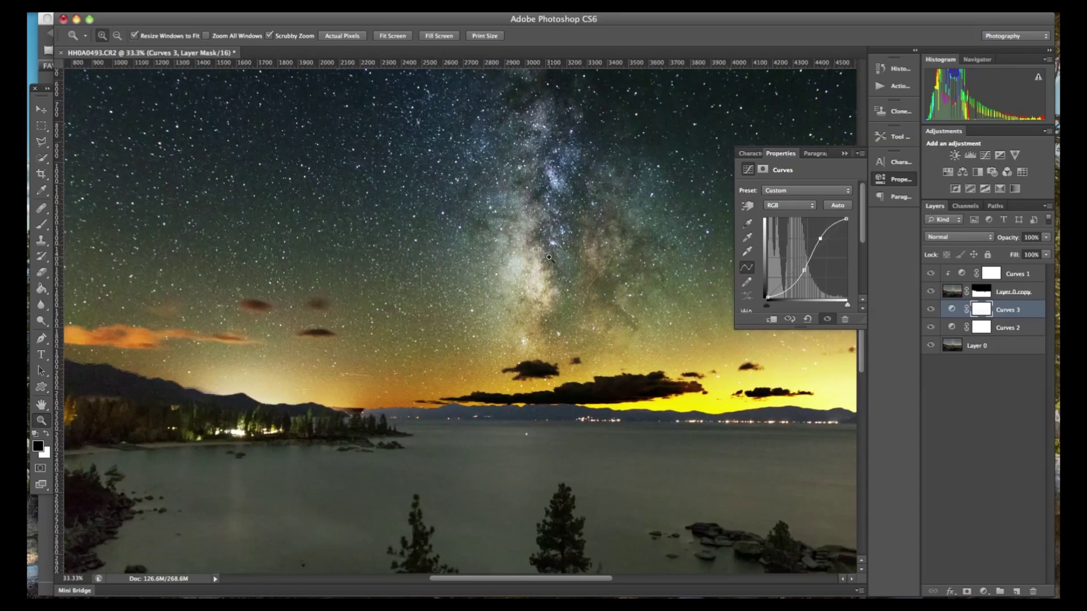
pyautogui.moveTo(804, 270); pyautogui.dragTo(805, 269)
pyautogui.keyDown('alt'); pyautogui.click(627, 264); pyautogui.keyUp('alt')
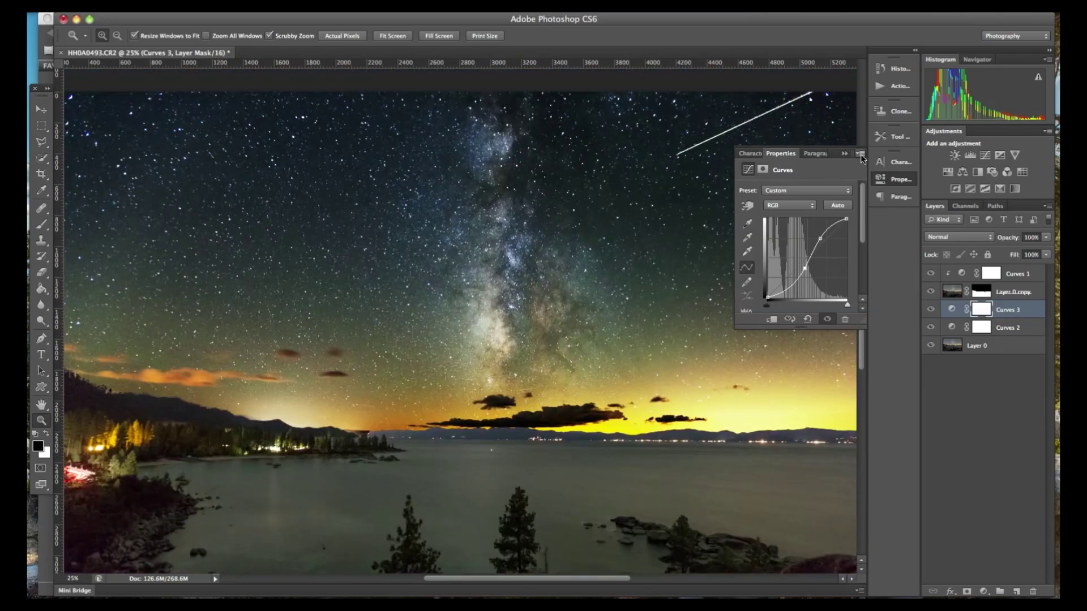
pyautogui.click(843, 154)
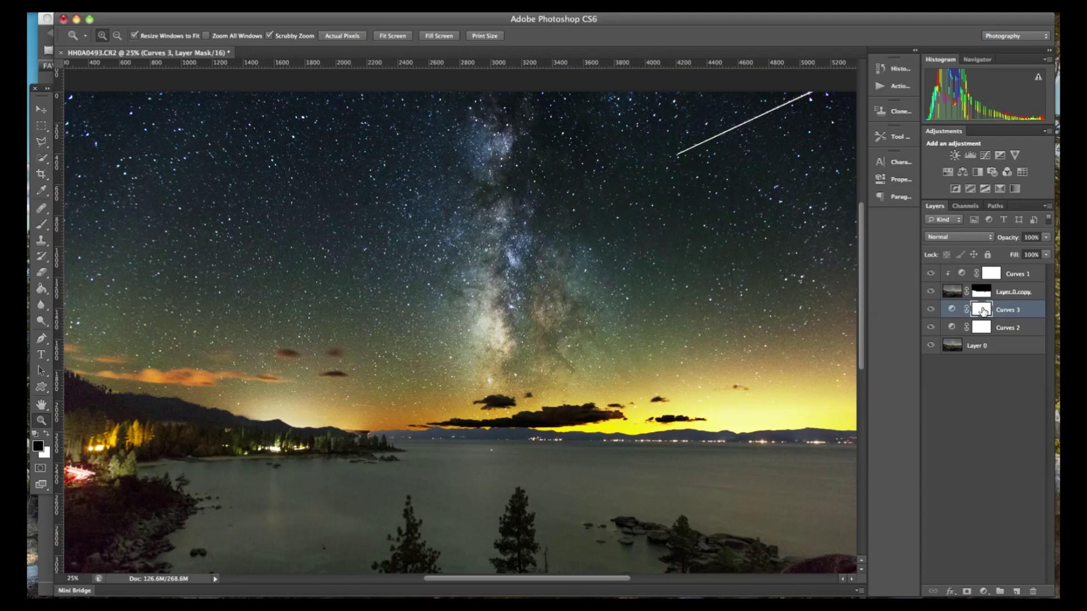
# - Paint black over the Milky Way on Curves 3's mask with a brush reduced to about 700 px, and invert the mask
pyautogui.press('b')
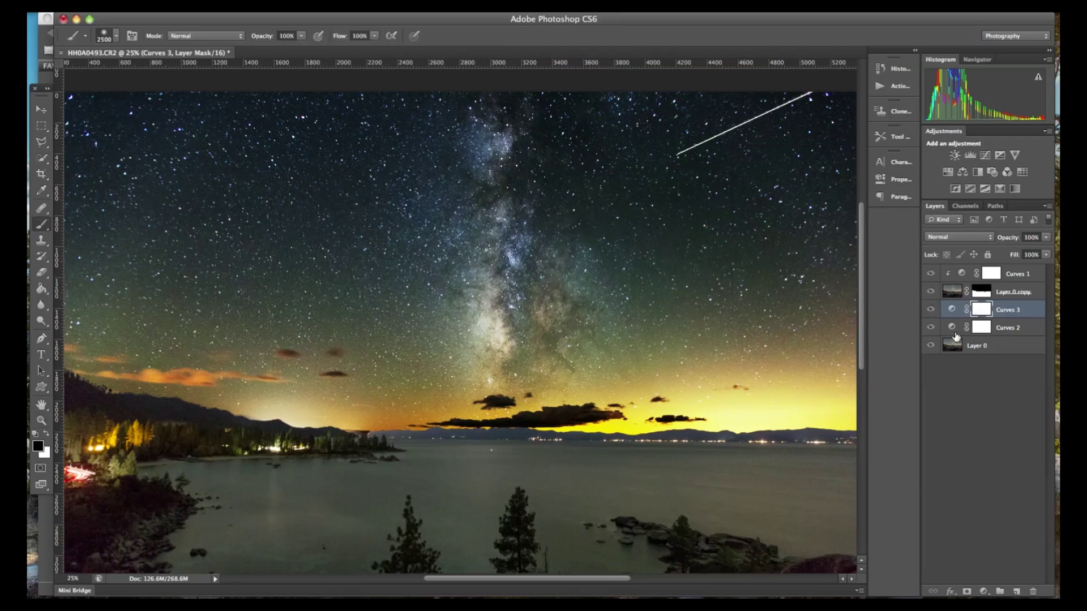
pyautogui.click(979, 312)
pyautogui.press('[')
pyautogui.press('[')
pyautogui.press('[')
pyautogui.press('[')
pyautogui.press('[')
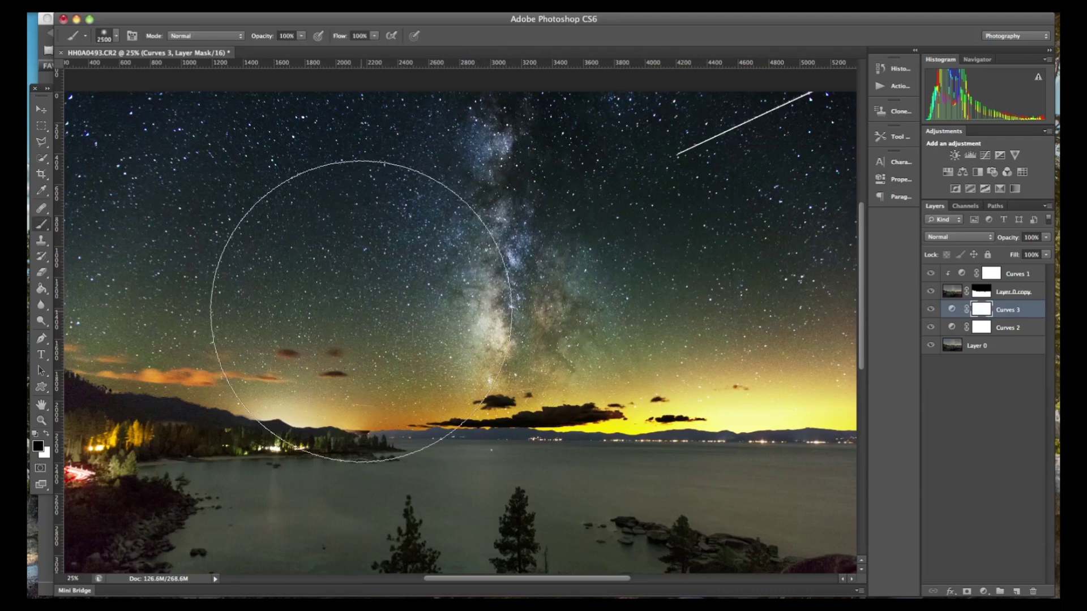
pyautogui.press('[')
pyautogui.press('[')
pyautogui.press('[')
pyautogui.press('[')
pyautogui.press('[')
pyautogui.press('[')
pyautogui.press('[')
pyautogui.press('[')
pyautogui.press('[')
pyautogui.press('[')
pyautogui.press('[')
pyautogui.press('[')
pyautogui.press('[')
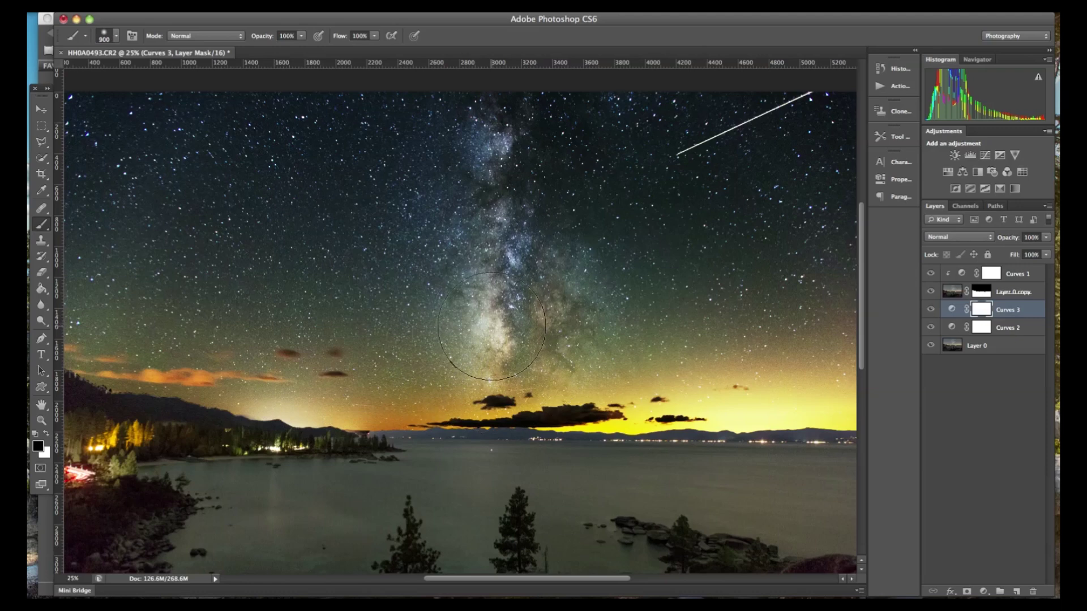
pyautogui.moveTo(515, 329)
pyautogui.mouseDown()
pyautogui.moveTo(491, 290)
pyautogui.moveTo(488, 314)
pyautogui.moveTo(524, 353)
pyautogui.moveTo(560, 346)
pyautogui.moveTo(572, 326)
pyautogui.moveTo(504, 233)
pyautogui.moveTo(505, 112)
pyautogui.moveTo(534, 368)
pyautogui.moveTo(502, 358)
pyautogui.moveTo(582, 339)
pyautogui.moveTo(511, 321)
pyautogui.moveTo(500, 275)
pyautogui.moveTo(495, 308)
pyautogui.mouseUp()
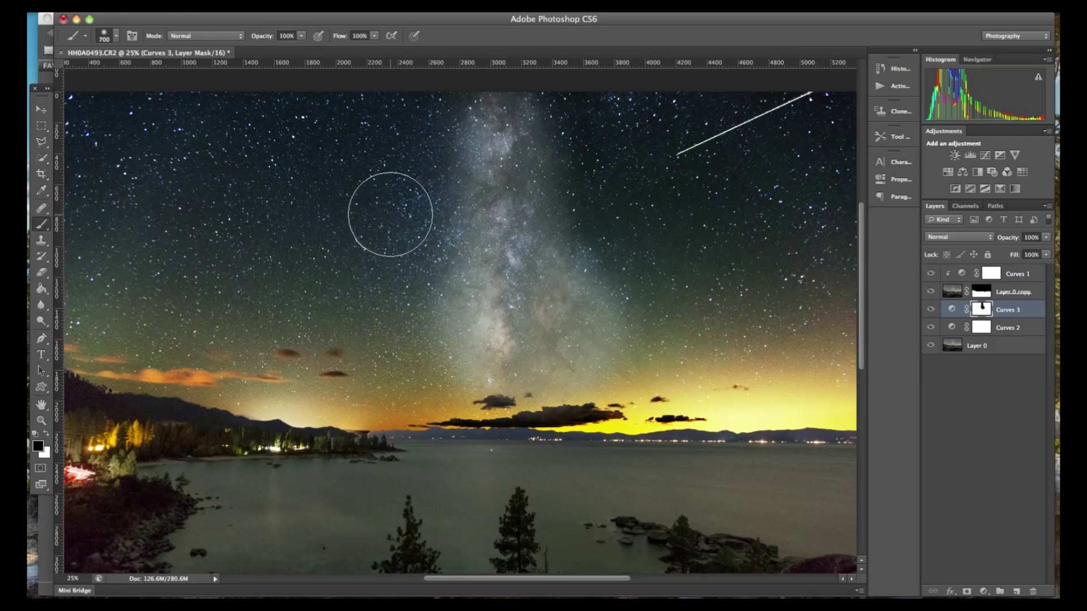
pyautogui.press('super+i')
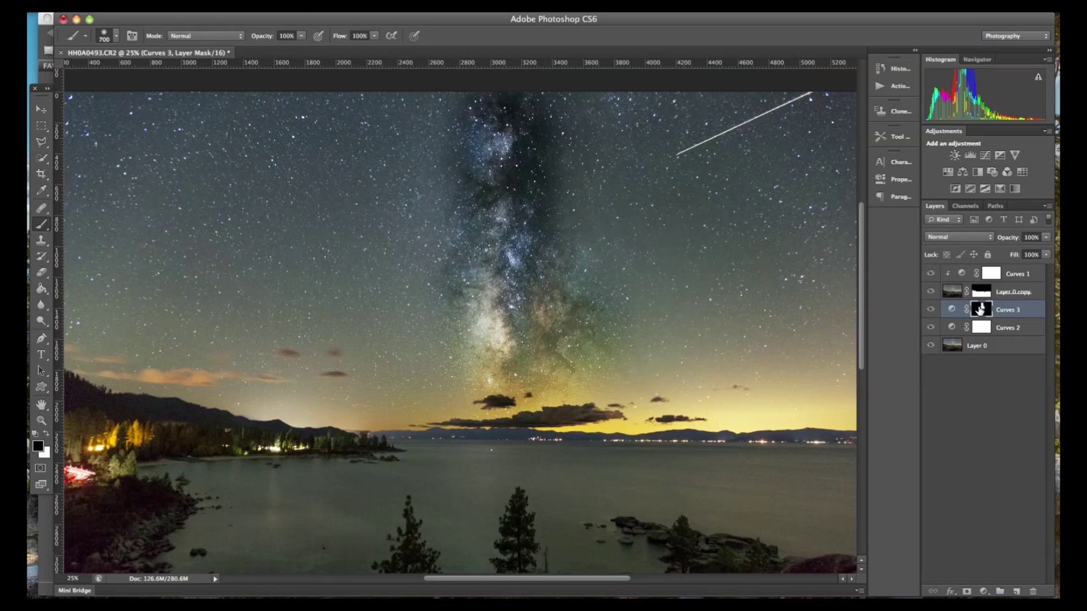
# - Soften Curves 3's mask with a Gaussian Blur of about 460 pixels radius
pyautogui.click(296, 10)
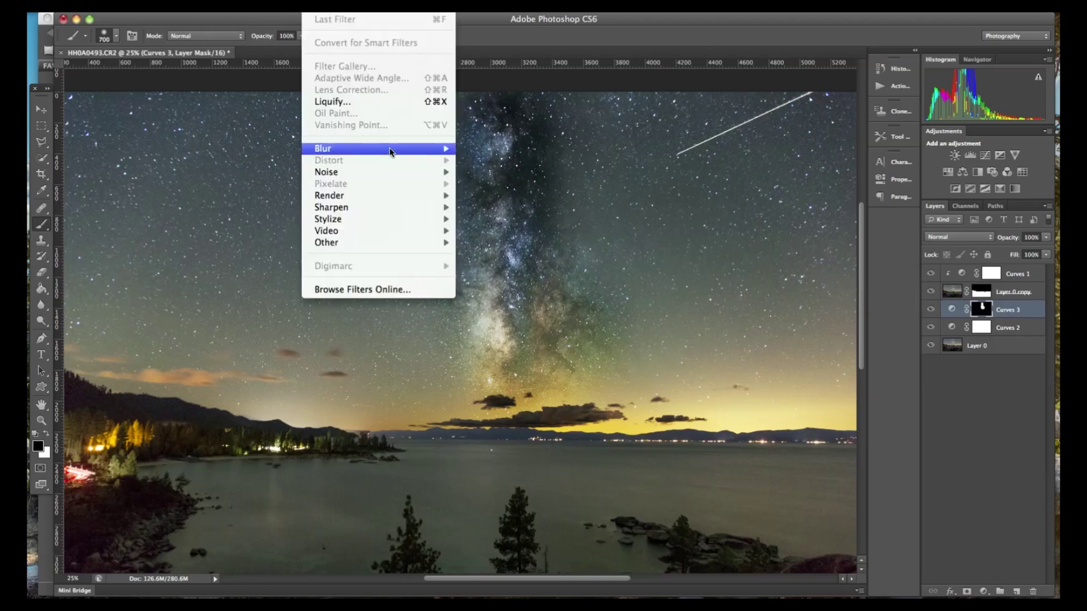
pyautogui.moveTo(394, 150)
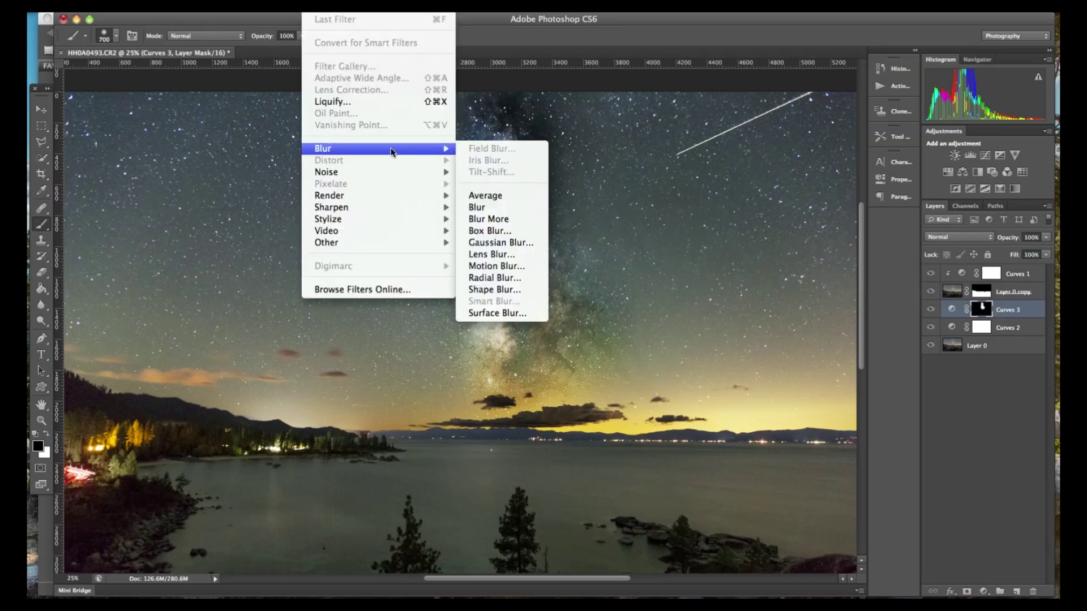
pyautogui.click(500, 242)
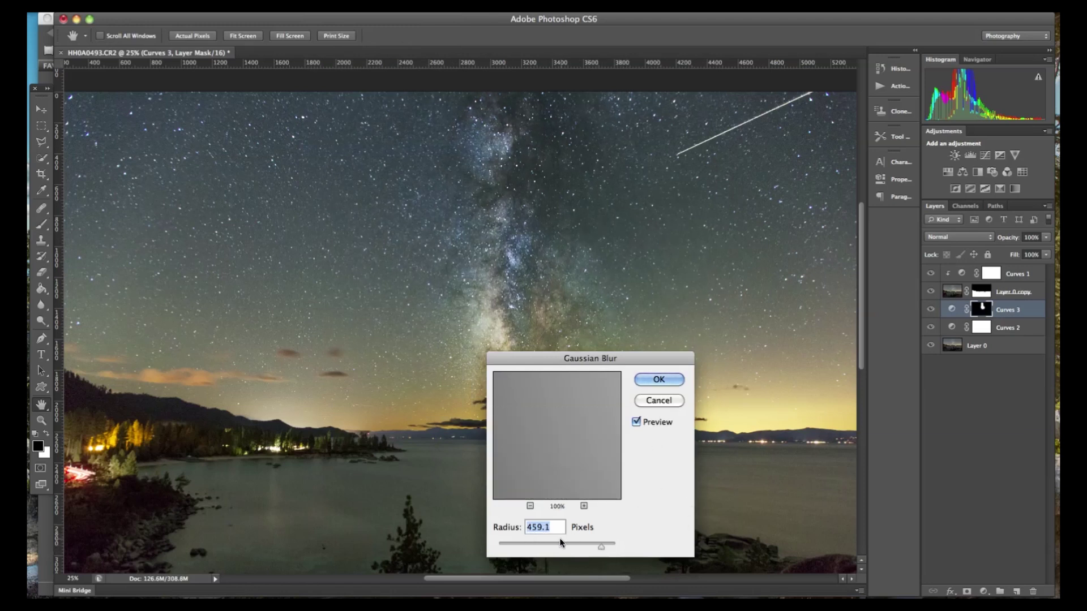
pyautogui.write('460')
pyautogui.click(660, 379)
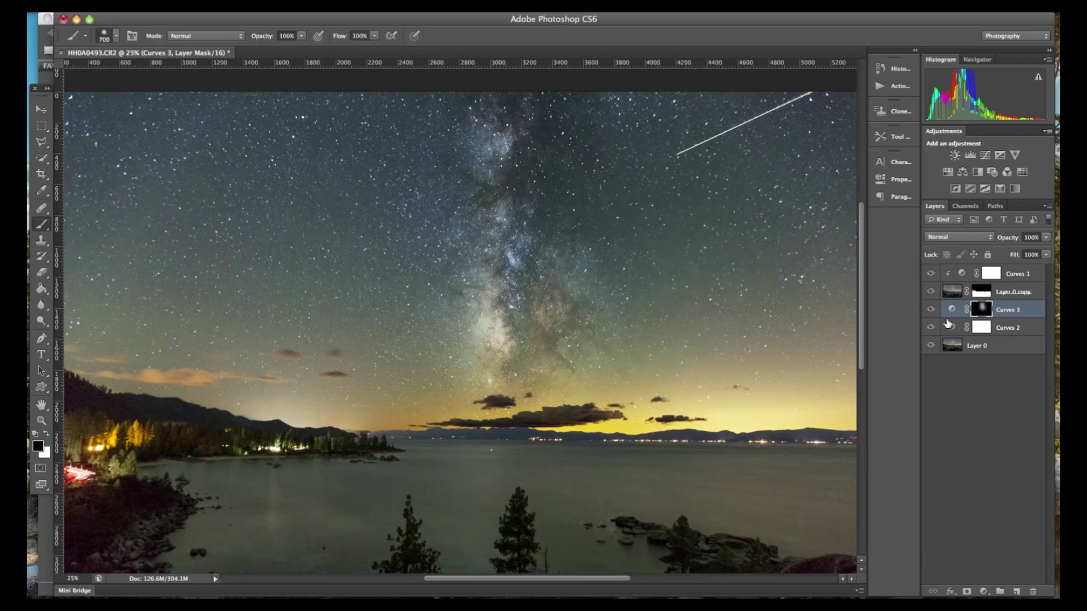
# - Compare the Milky Way with the Curves 3 adjustment hidden and shown
pyautogui.click(931, 310)
pyautogui.click(931, 310)
pyautogui.click(931, 311)
pyautogui.click(931, 311)
# - Add a Curves adjustment above Curves 3 with a contrast curve that darkens the sky's shadows and holds up its highlights
pyautogui.press('z')
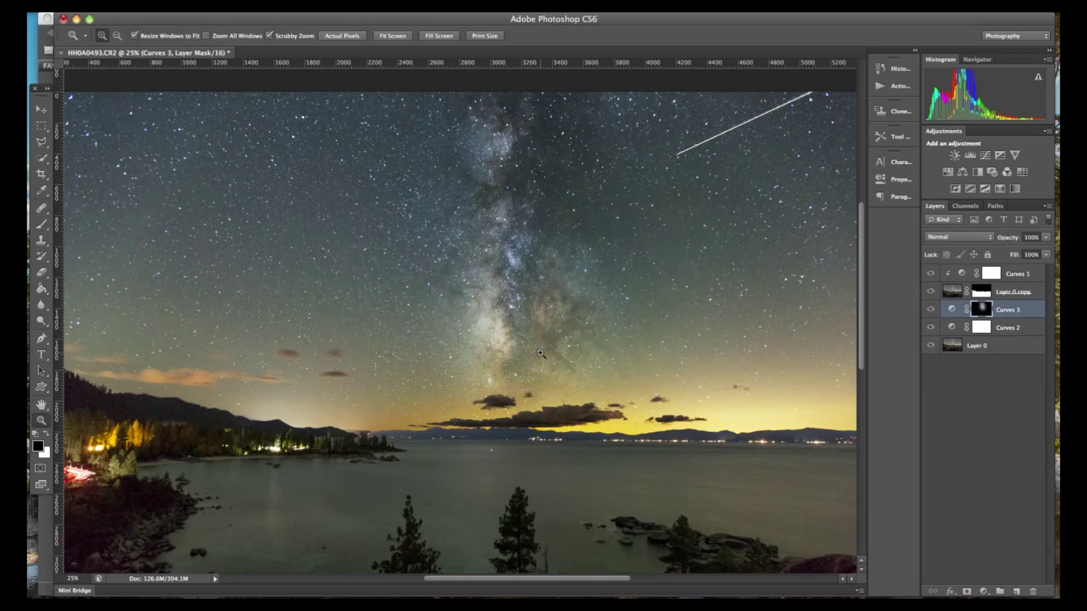
pyautogui.keyDown('alt'); pyautogui.click(540, 354); pyautogui.keyUp('alt')
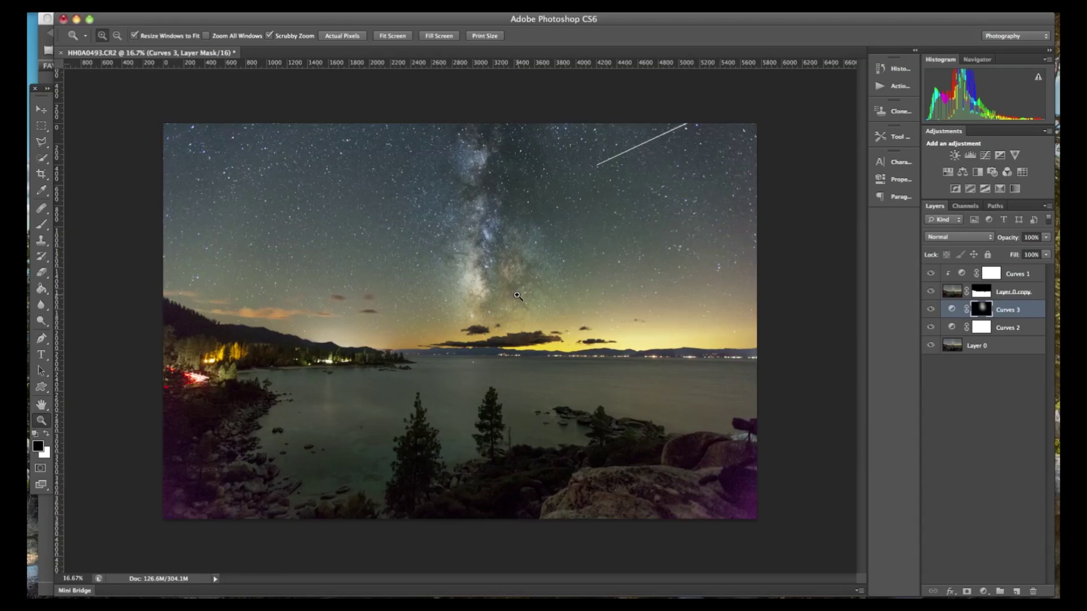
pyautogui.click(517, 295)
pyautogui.click(516, 296)
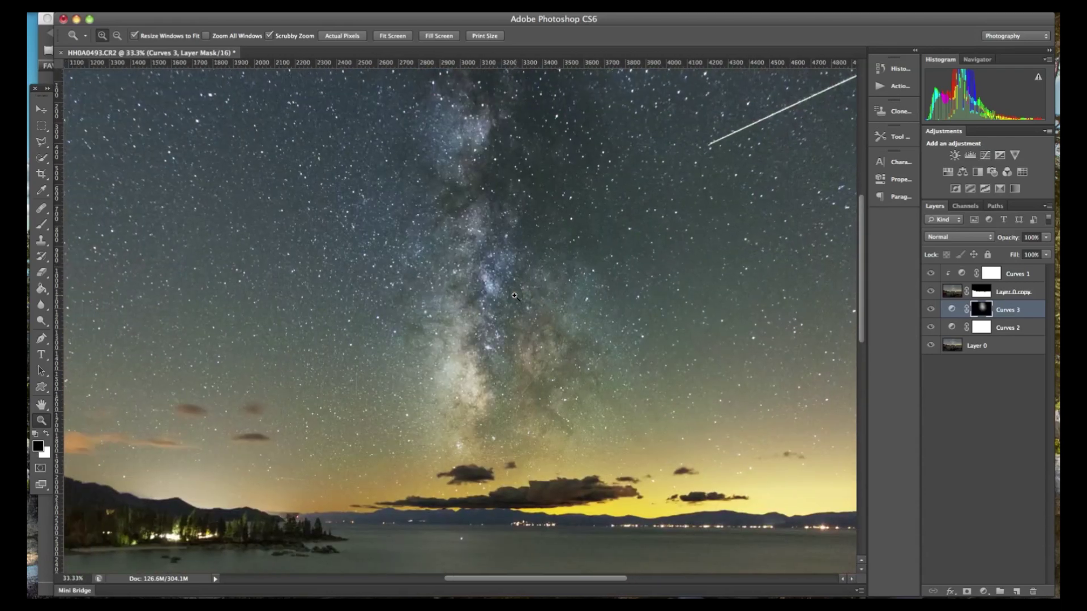
pyautogui.click(984, 155)
pyautogui.moveTo(784, 279); pyautogui.dragTo(789, 284)
pyautogui.keyDown('alt'); pyautogui.click(640, 285); pyautogui.keyUp('alt')
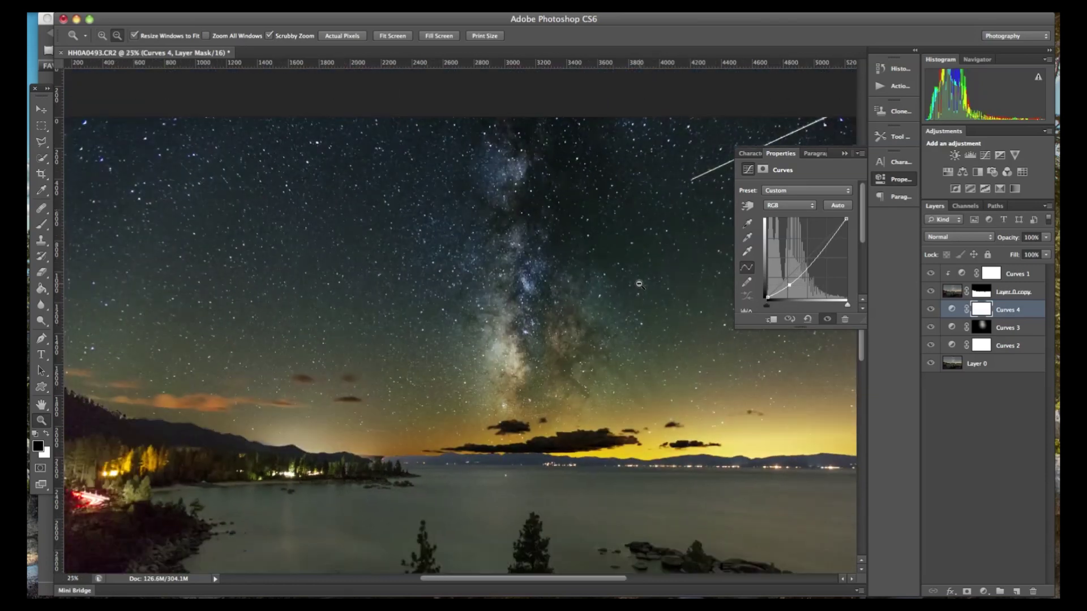
pyautogui.keyDown('alt'); pyautogui.click(639, 284); pyautogui.keyUp('alt')
pyautogui.moveTo(834, 240); pyautogui.dragTo(826, 238)
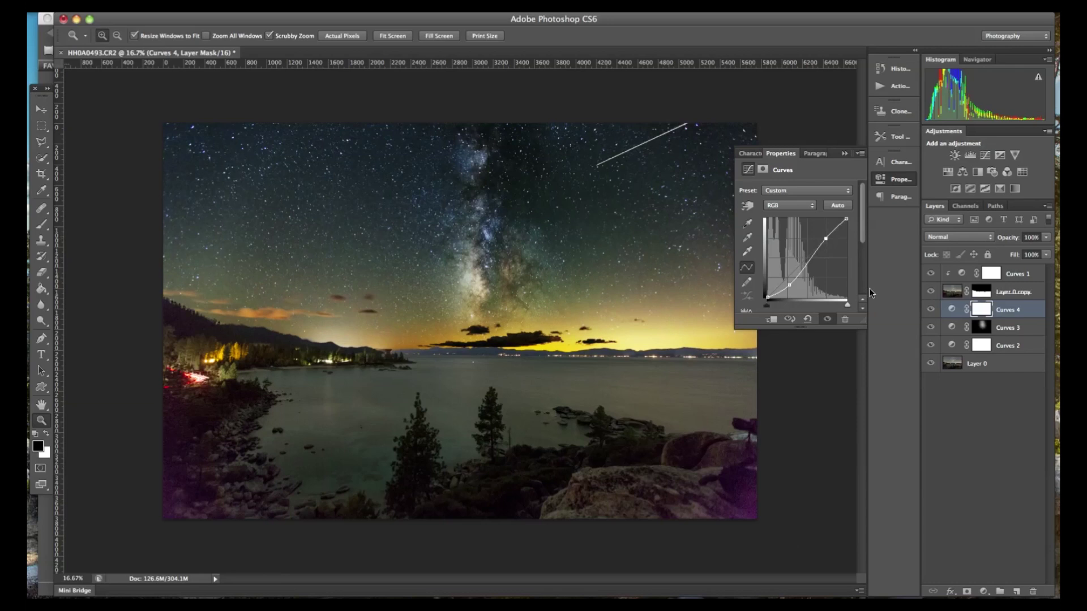
pyautogui.click(813, 206)
pyautogui.click(808, 213)
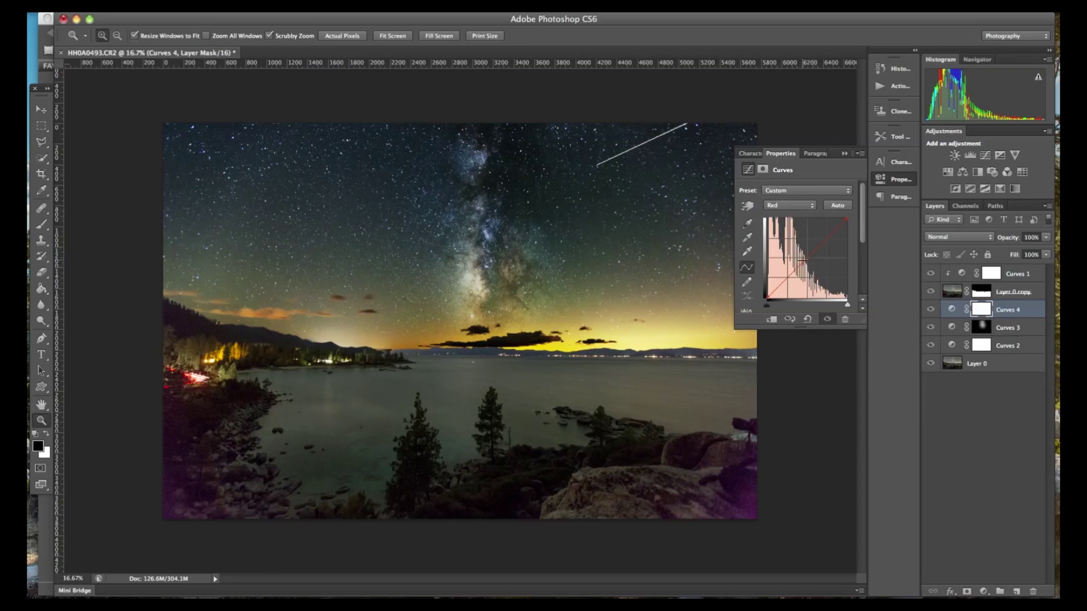
pyautogui.click(892, 179)
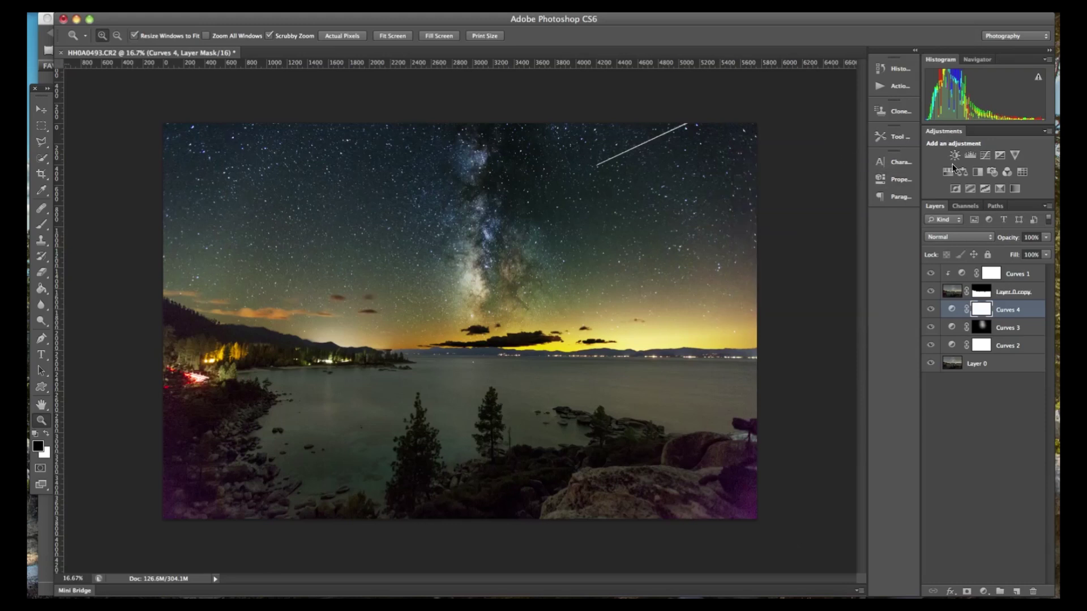
# - Add a Curves adjustment above Curves 4 and adjust the midpoints of its Red, Green and Blue channels to shift the sky towards blue
pyautogui.click(984, 154)
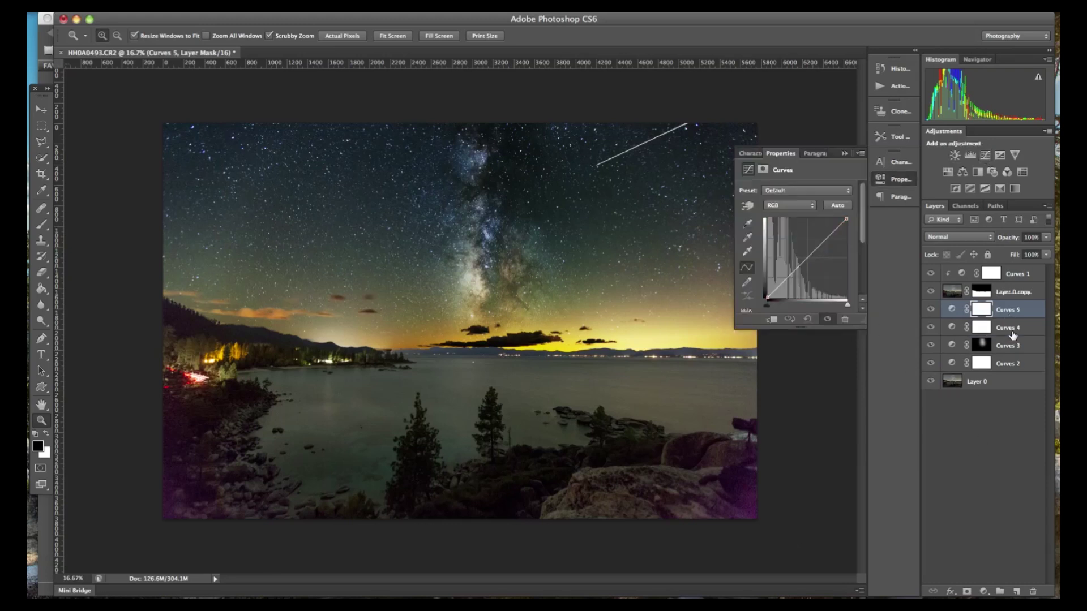
pyautogui.click(789, 219)
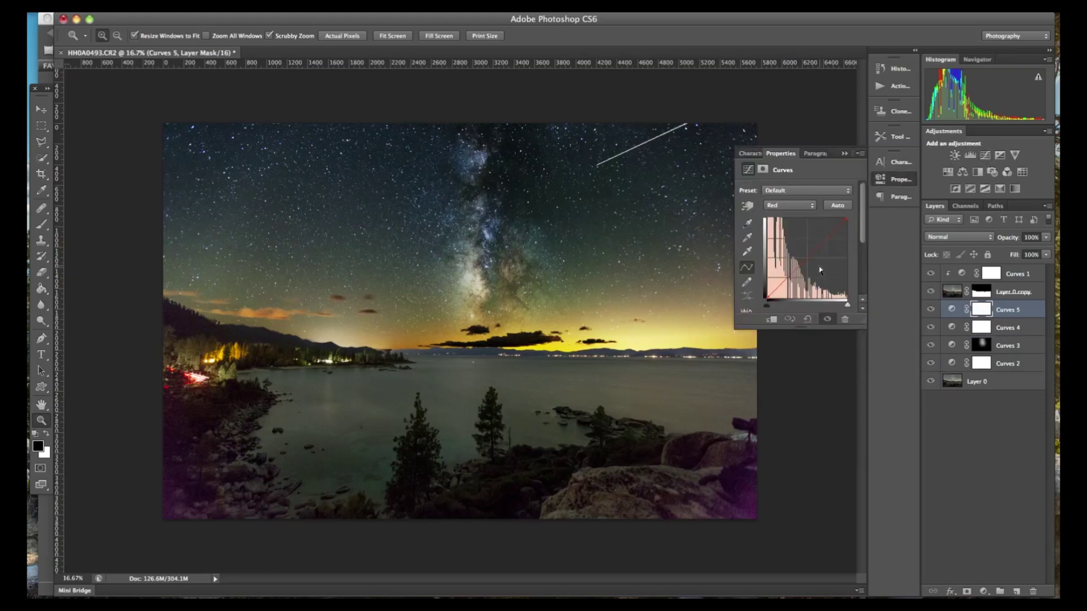
pyautogui.moveTo(806, 259); pyautogui.dragTo(809, 260)
pyautogui.click(790, 214)
pyautogui.click(788, 212)
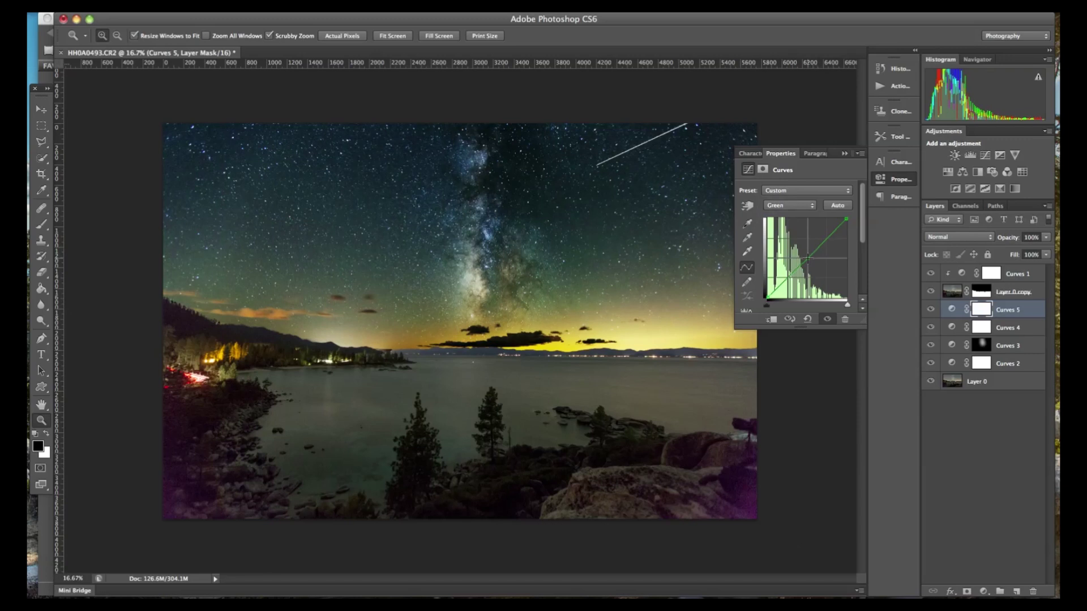
pyautogui.click(793, 206)
pyautogui.click(790, 213)
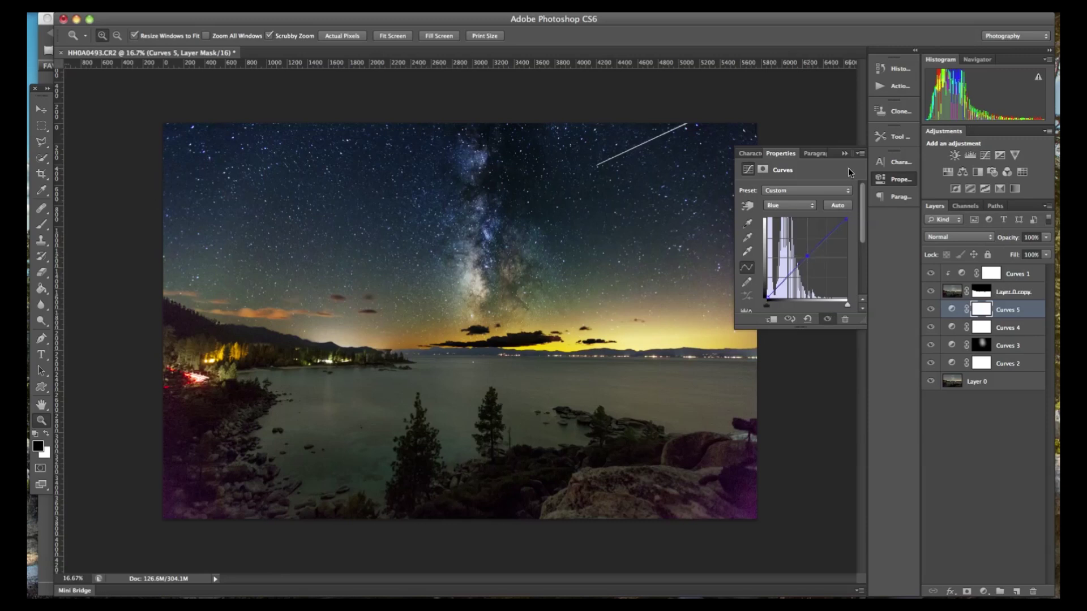
pyautogui.click(844, 154)
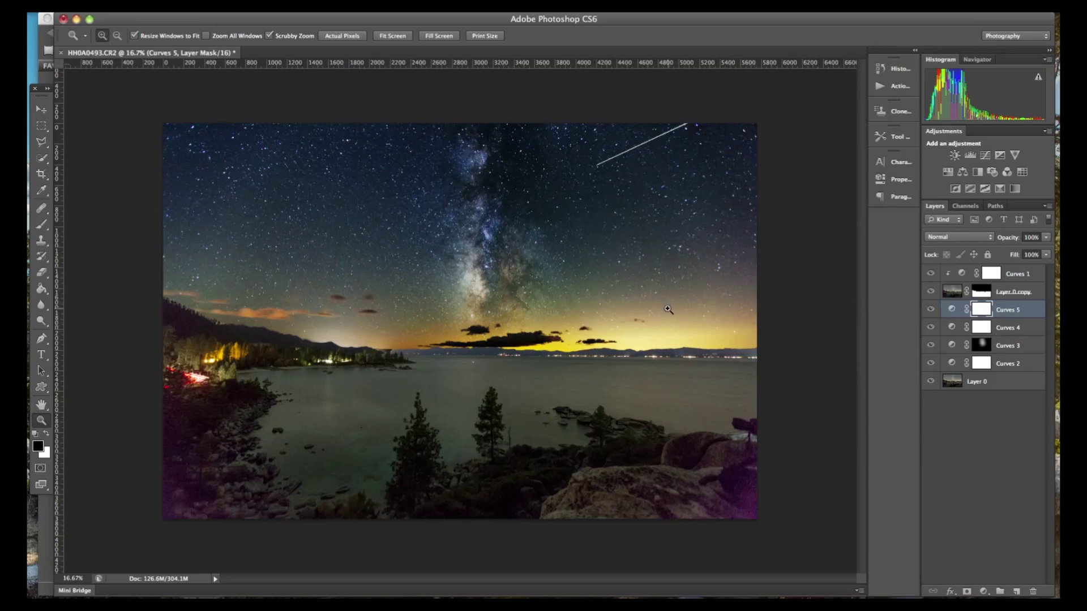
# - Paint black over the Milky Way on Curves 5's mask and soften the mask with a Gaussian Blur of 460 pixels radius
pyautogui.press('b')
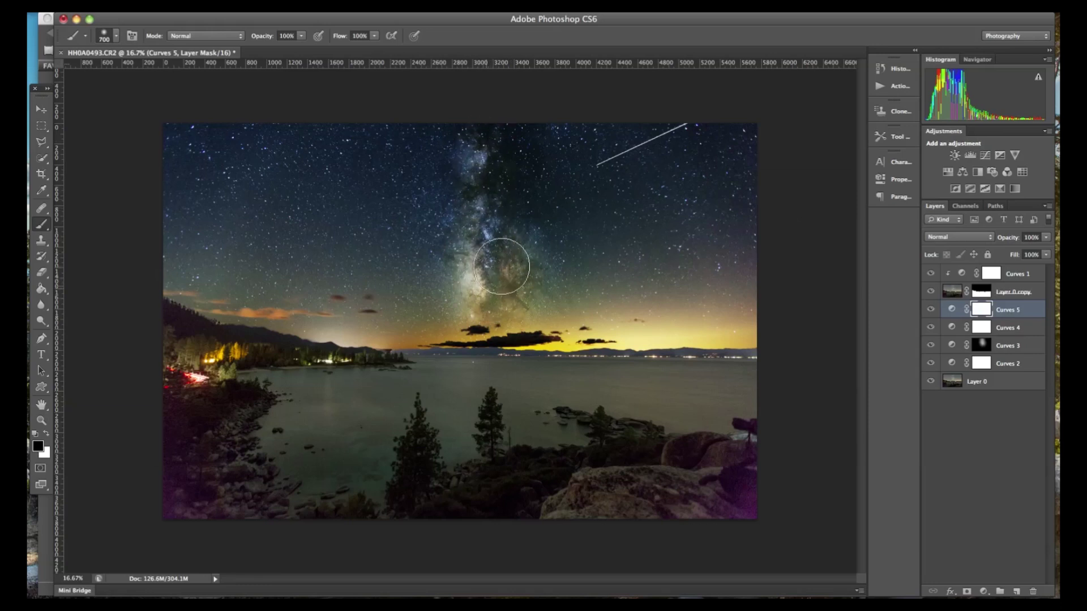
pyautogui.moveTo(499, 293)
pyautogui.mouseDown()
pyautogui.moveTo(484, 197)
pyautogui.moveTo(487, 141)
pyautogui.mouseUp()
pyautogui.click(317, 7)
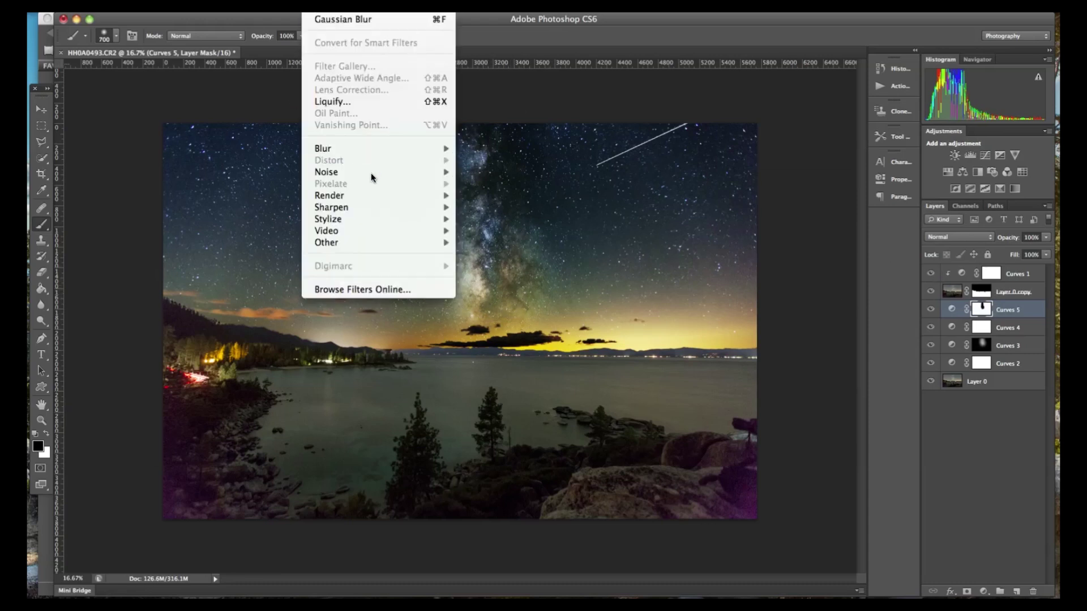
pyautogui.moveTo(364, 195)
pyautogui.moveTo(352, 150)
pyautogui.click(511, 243)
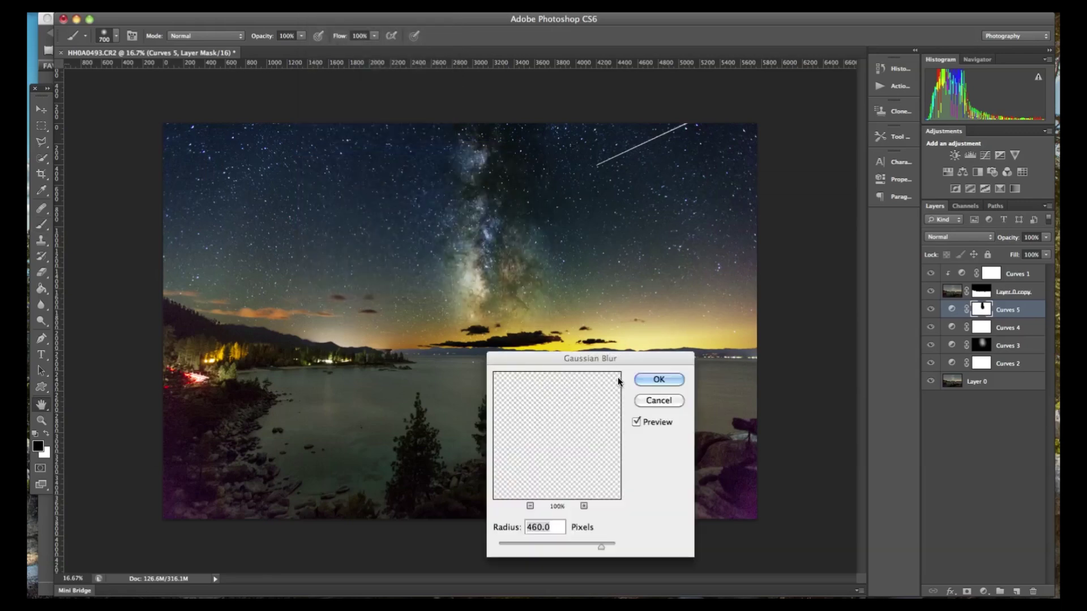
pyautogui.click(659, 380)
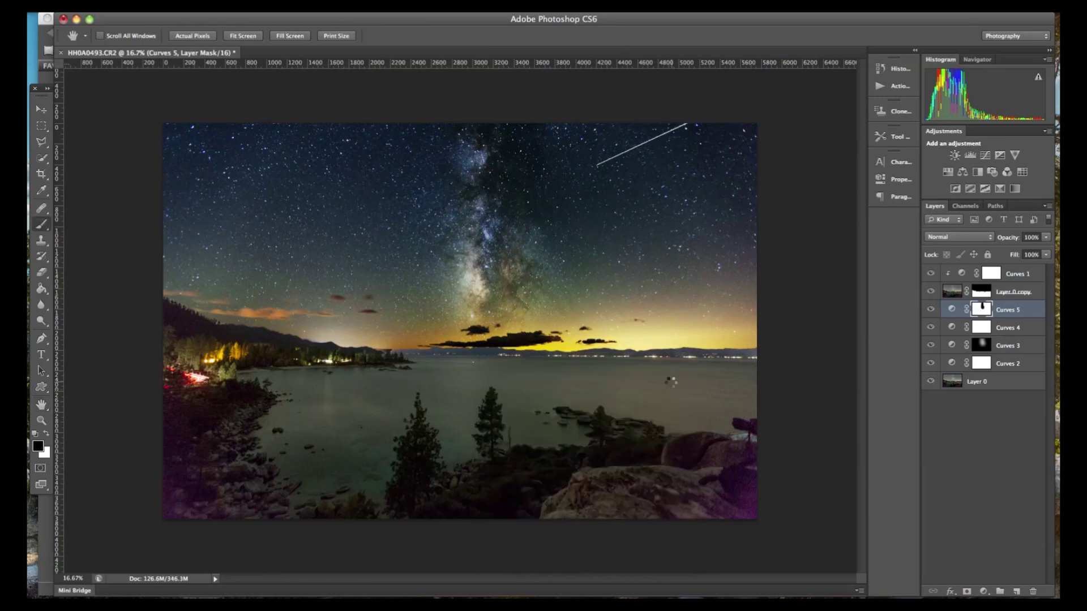
pyautogui.click(930, 310)
pyautogui.click(931, 310)
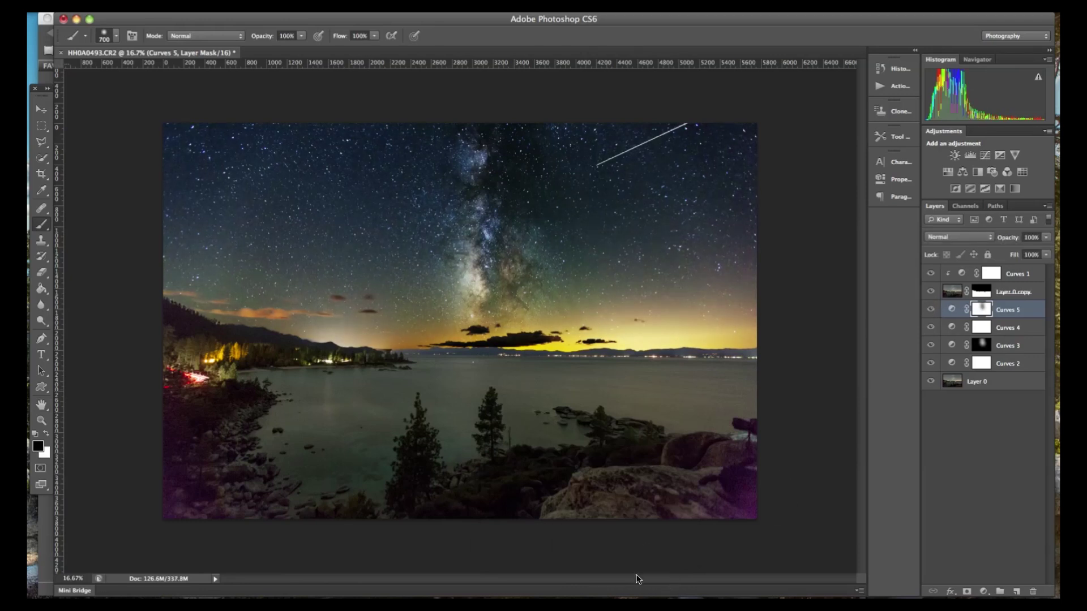
# - Duplicate Layer 0 directly above itself as Layer 0 copy 2
pyautogui.press('z')
pyautogui.moveTo(511, 273); pyautogui.dragTo(505, 295)
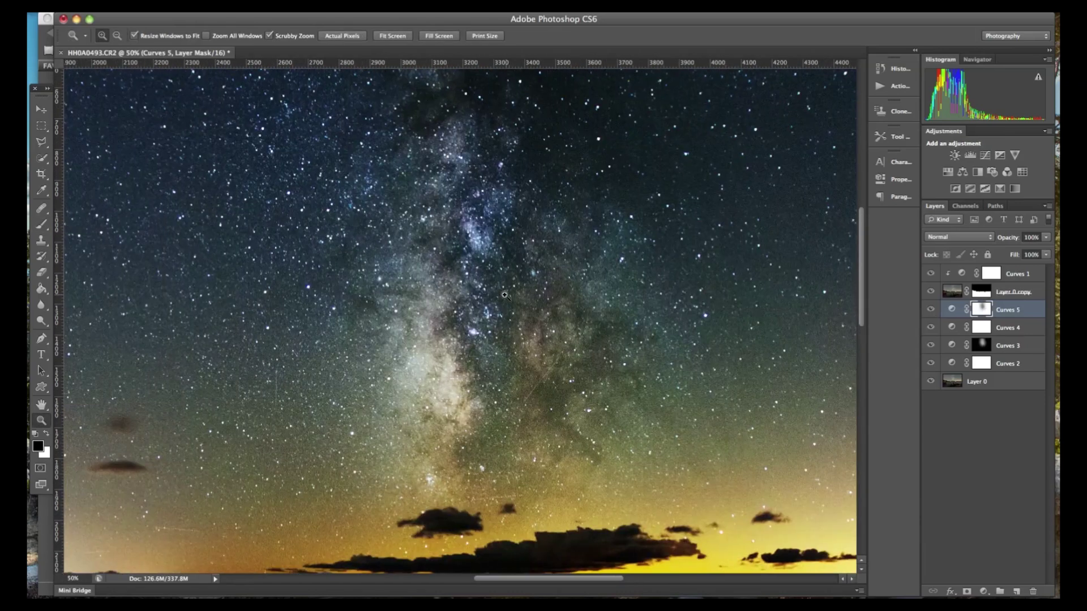
pyautogui.click(1019, 385)
pyautogui.click(930, 383)
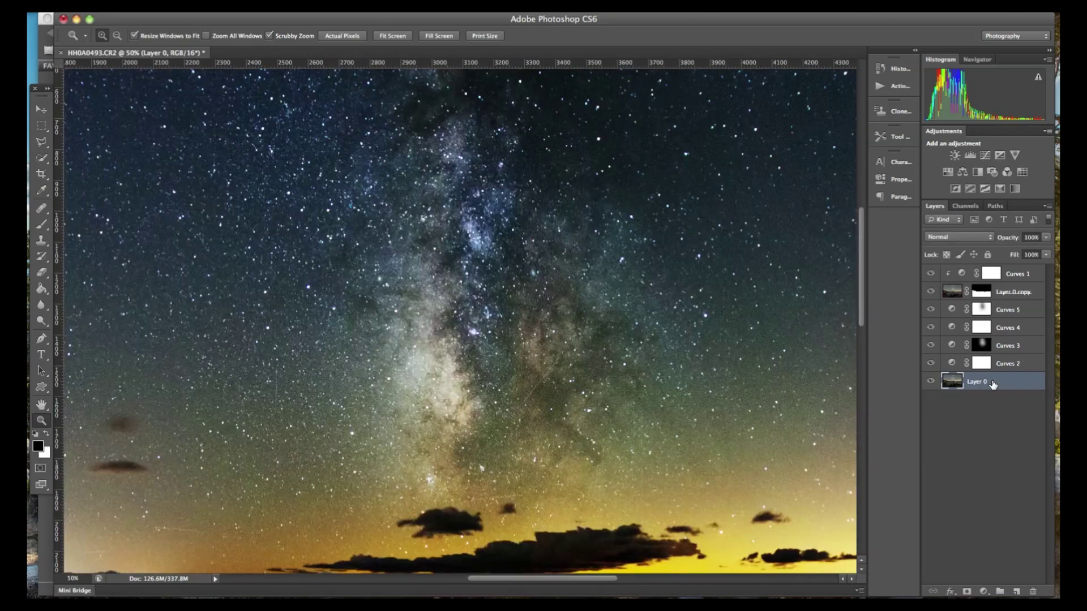
pyautogui.rightClick(997, 384)
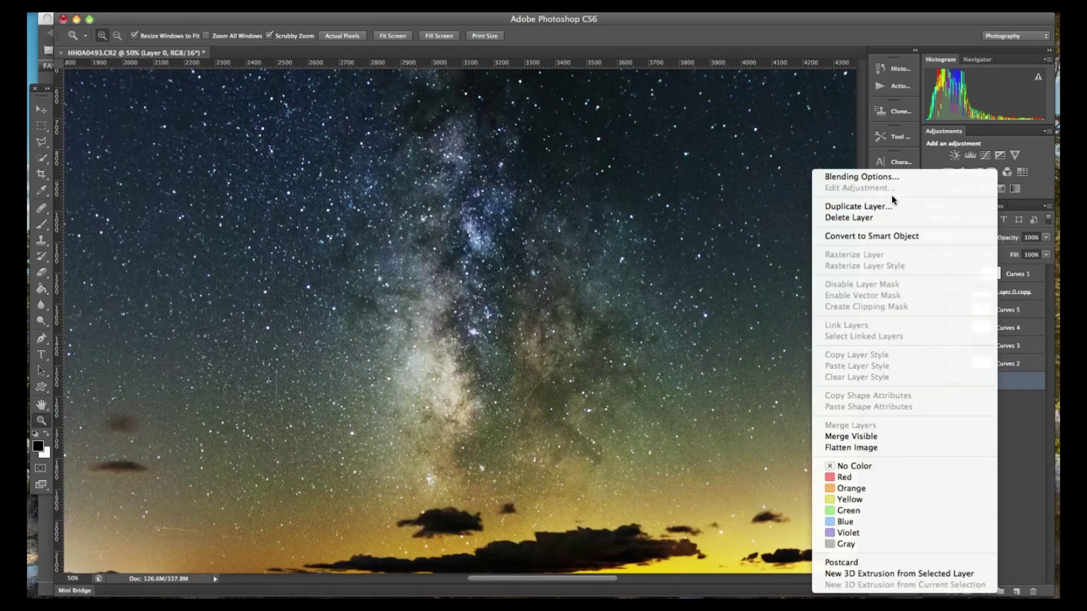
pyautogui.click(887, 205)
pyautogui.click(657, 257)
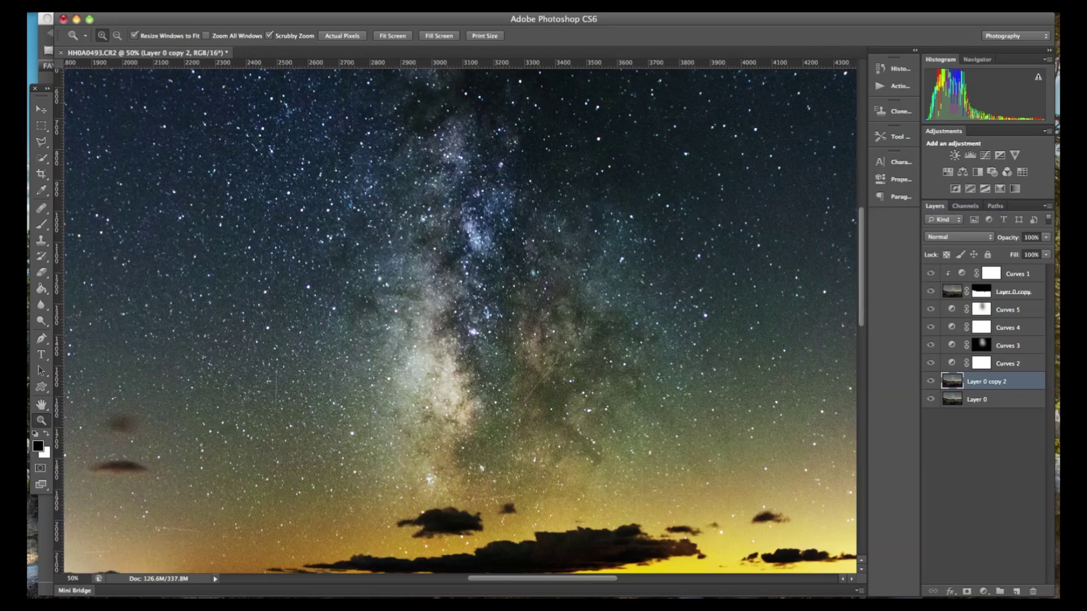
# - Sharpen Layer 0 copy 2 with Unsharp Mask at an amount of 87%, a radius of 30 pixels and a threshold of 0
pyautogui.click(315, 7)
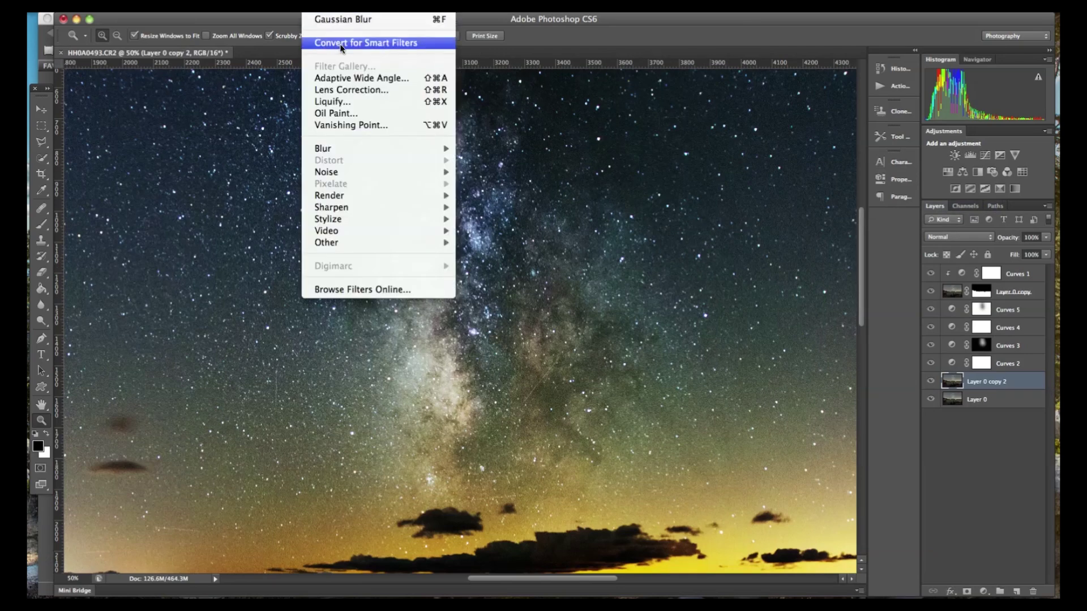
pyautogui.moveTo(391, 208)
pyautogui.click(535, 254)
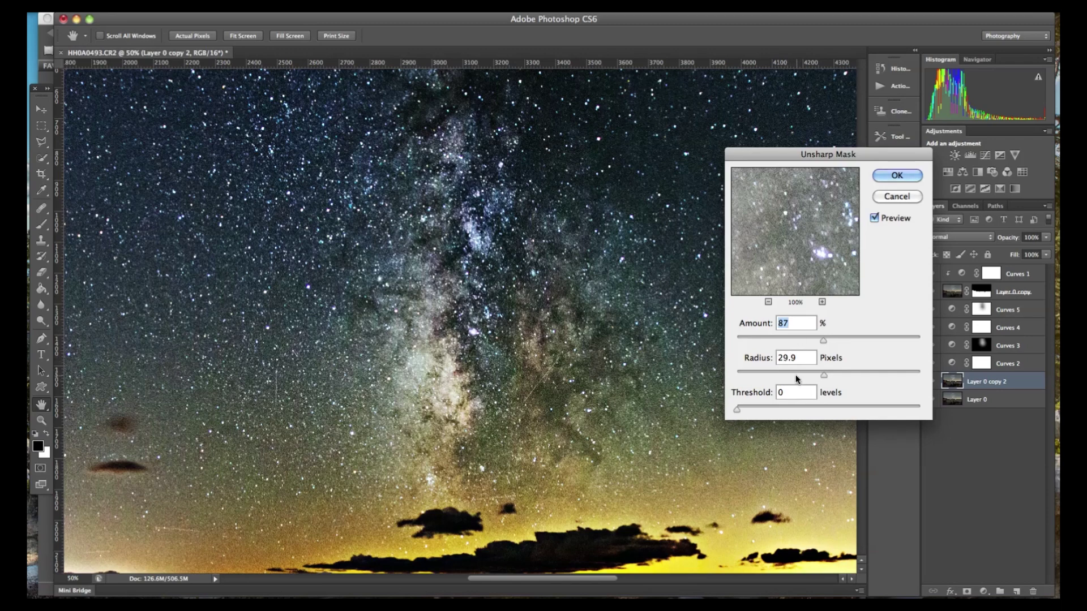
pyautogui.press('Tab')
pyautogui.write('30')
pyautogui.scroll(-1, 909, 293)
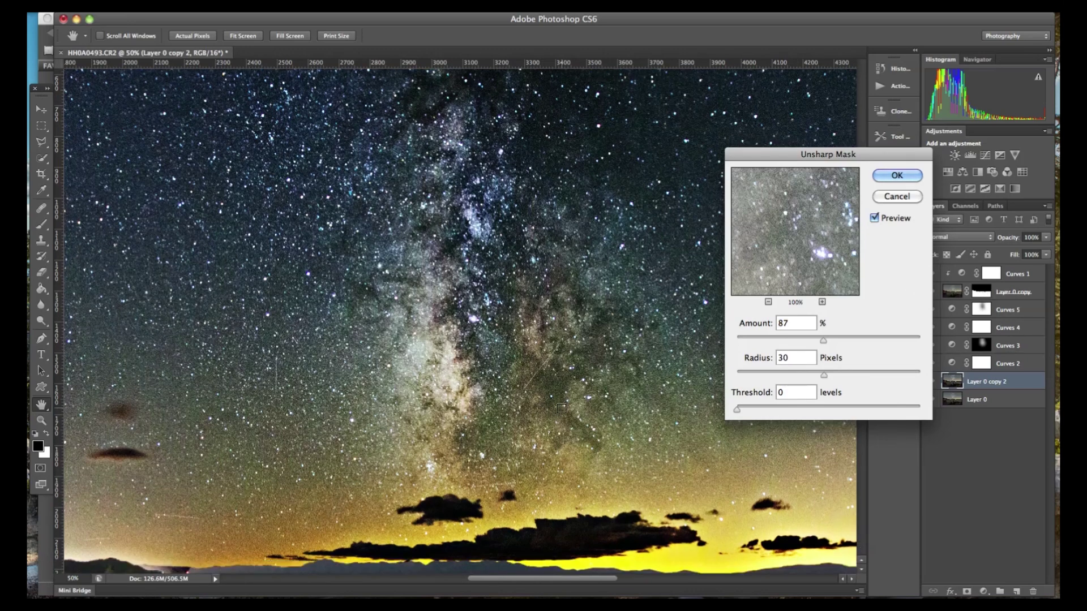
pyautogui.click(898, 176)
# - Add a layer mask to Layer 0 copy 2, paint black over the Milky Way with the 700 px brush, and invert the mask
pyautogui.press('z')
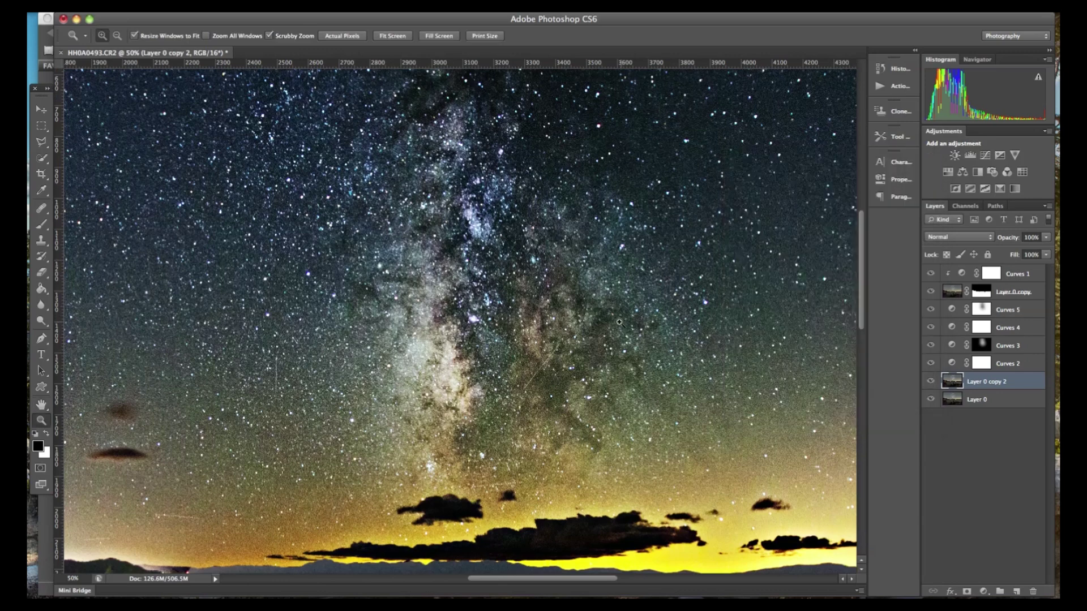
pyautogui.keyDown('alt'); pyautogui.click(525, 362); pyautogui.keyUp('alt')
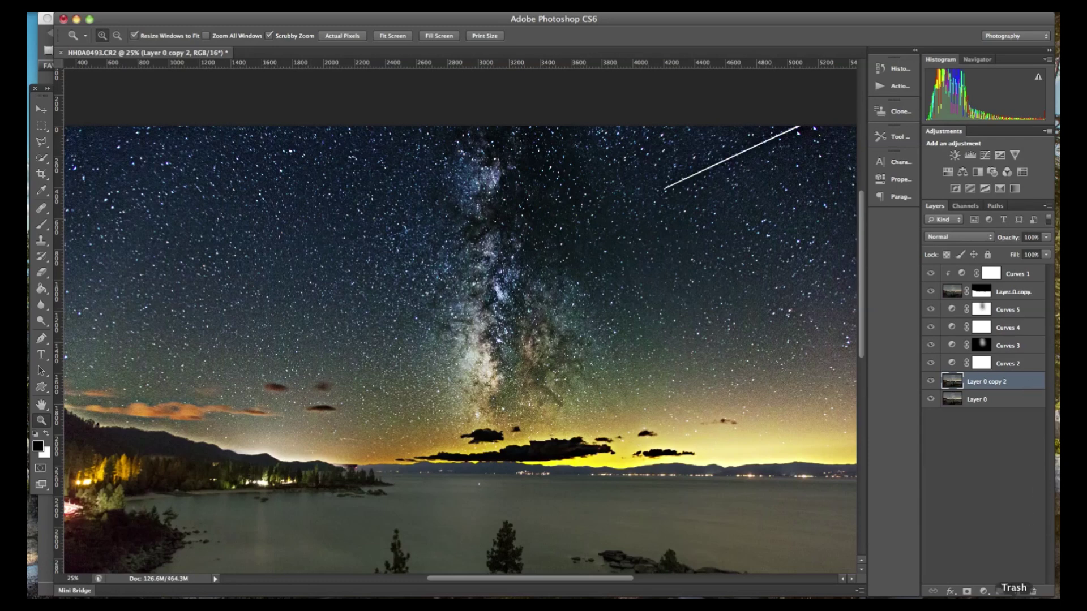
pyautogui.click(967, 592)
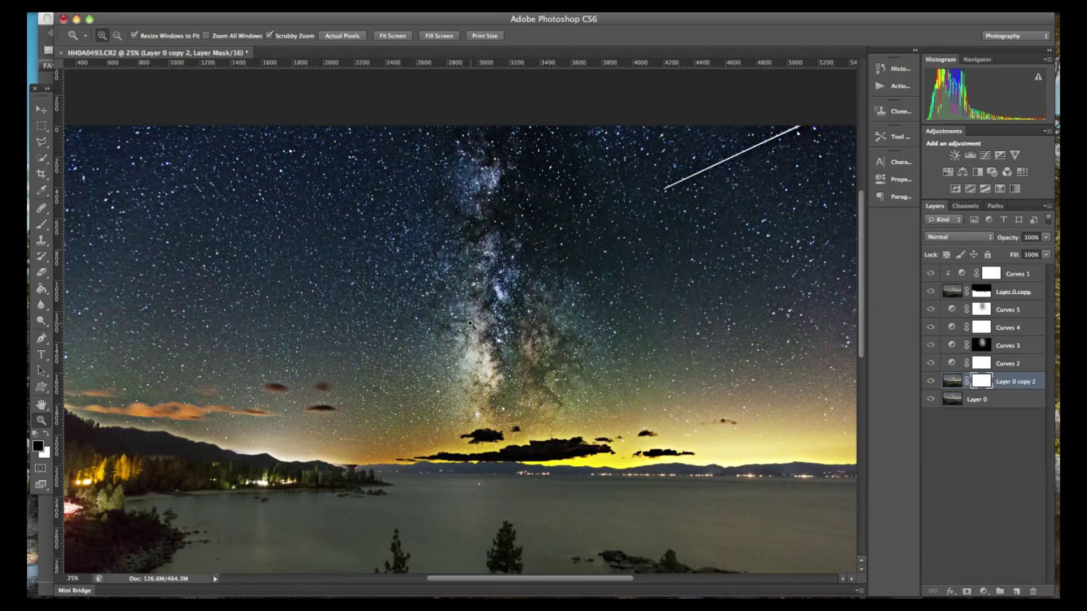
pyautogui.press('b')
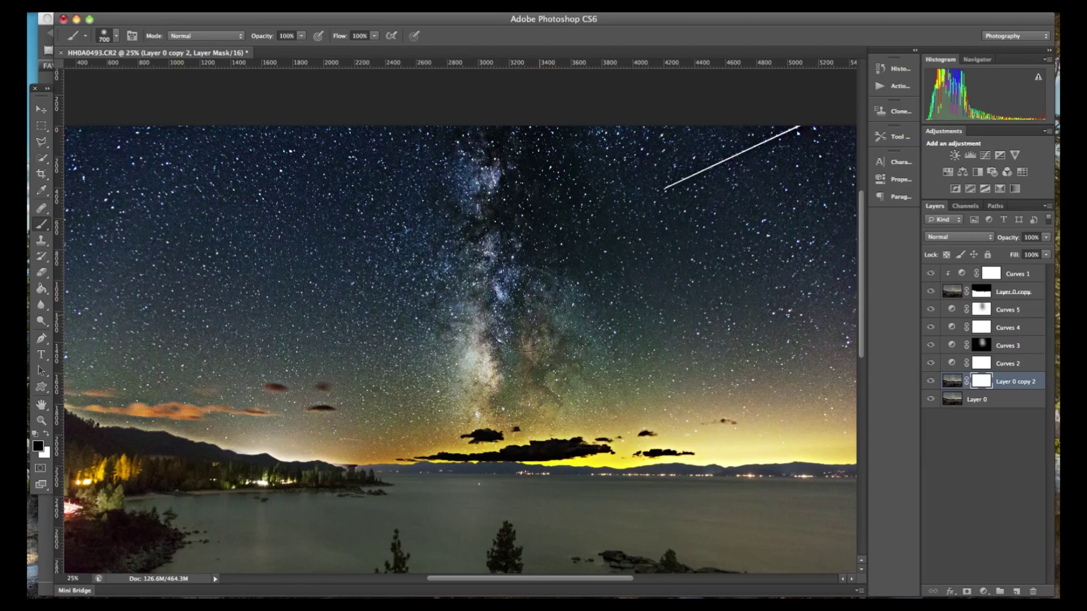
pyautogui.moveTo(529, 372); pyautogui.dragTo(529, 328)
pyautogui.press('super+i')
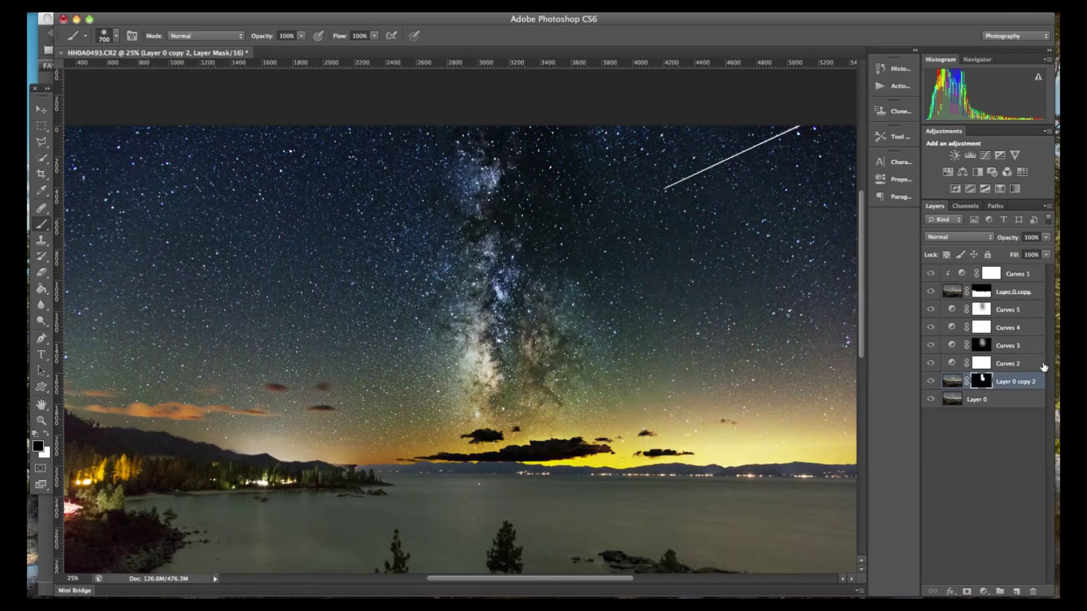
# - Soften Layer 0 copy 2's mask with a Gaussian Blur of 460 pixels radius
pyautogui.click(316, 15)
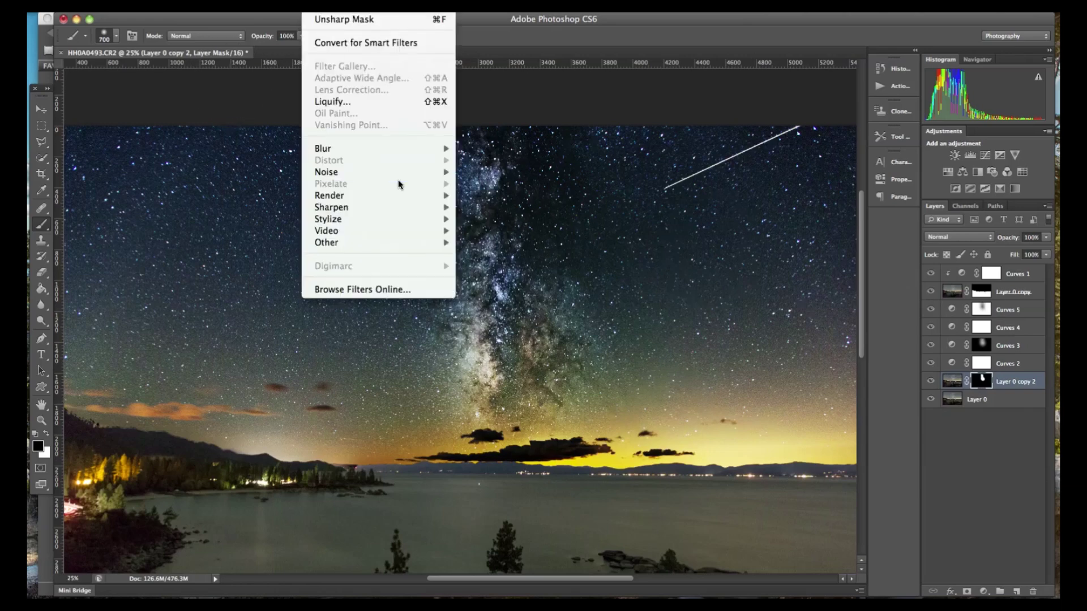
pyautogui.moveTo(363, 148)
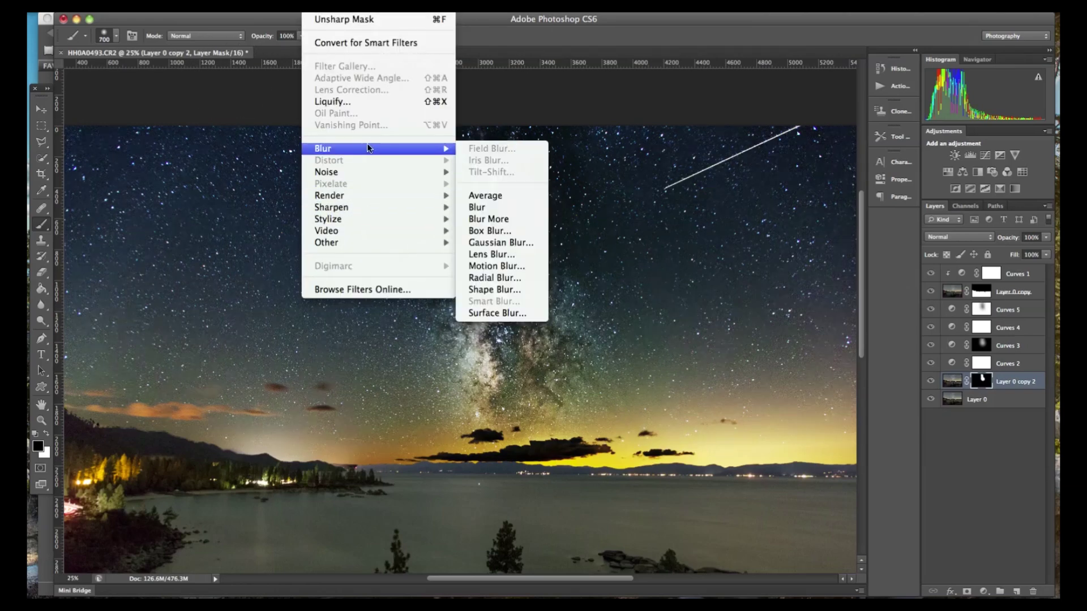
pyautogui.click(486, 239)
pyautogui.moveTo(591, 358); pyautogui.dragTo(748, 302)
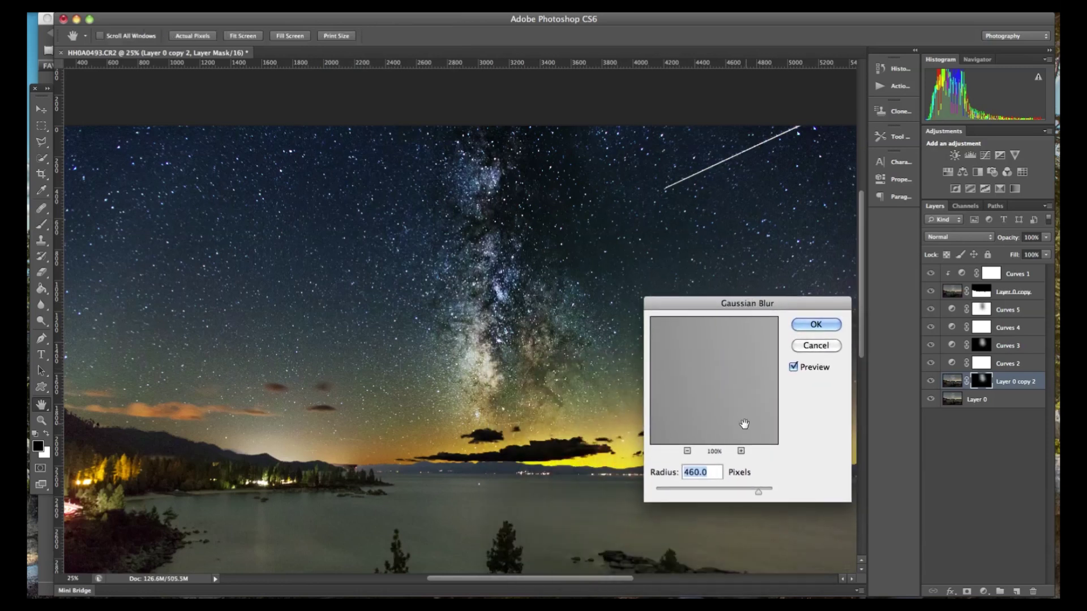
pyautogui.click(802, 321)
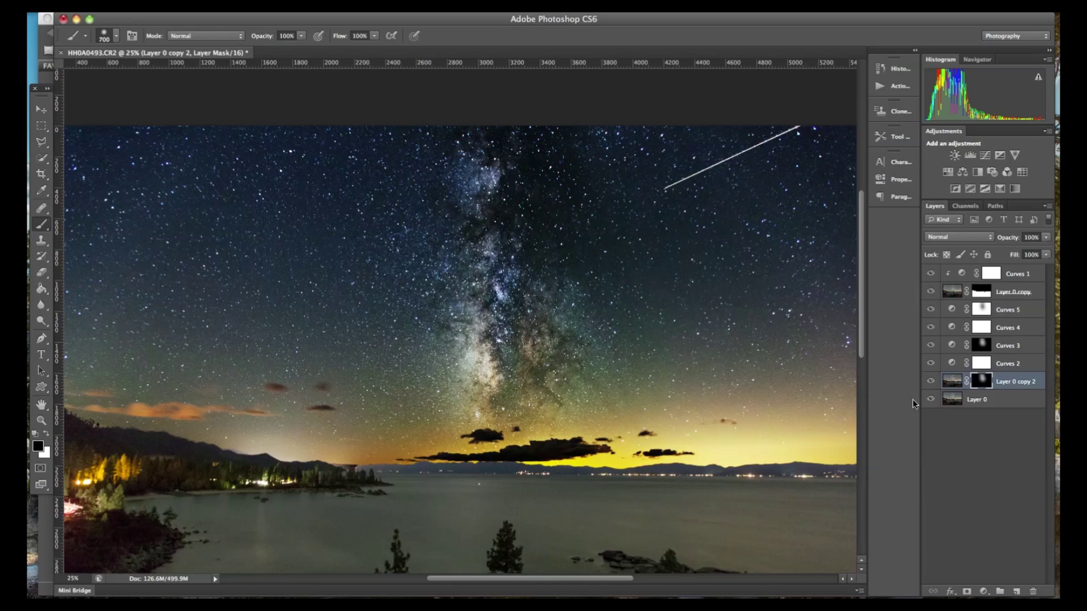
# - Reduce the opacity of Layer 0 copy 2 to 50%
pyautogui.click(1046, 238)
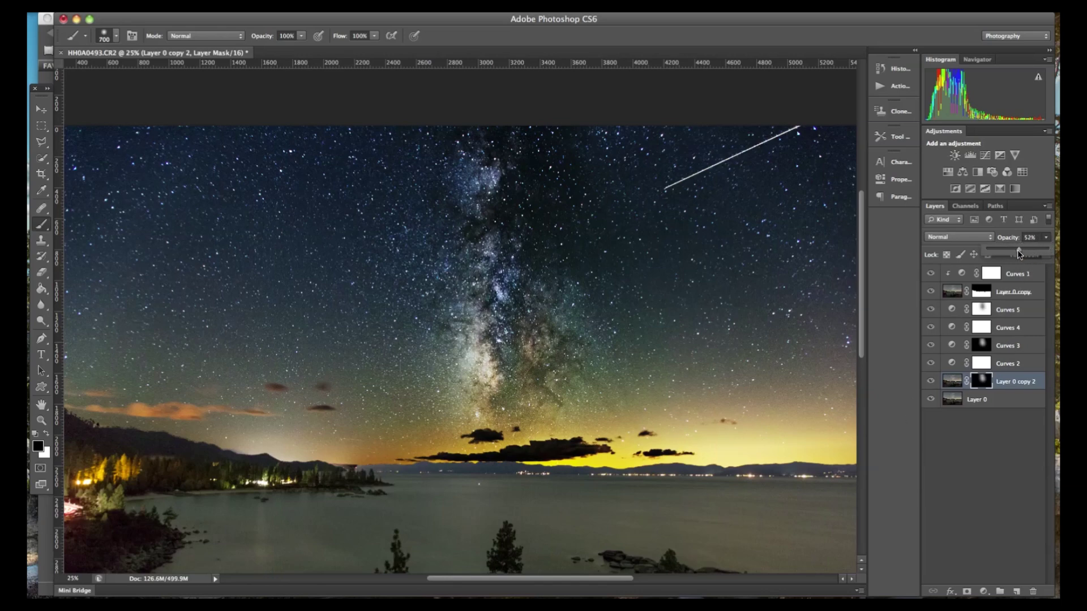
pyautogui.moveTo(990, 250); pyautogui.dragTo(1053, 249)
pyautogui.click(1037, 237)
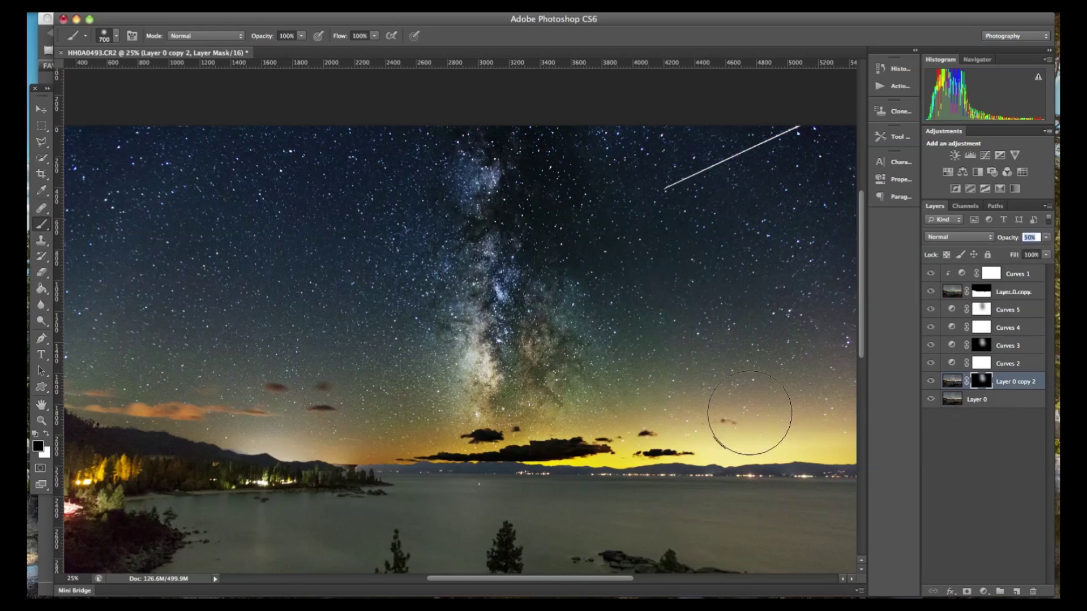
# - Compare the foreground with the Curves 1 adjustment hidden and shown, and open its curve settings
pyautogui.hscroll(-1, 679, 412)
pyautogui.hscroll(-5, 679, 412)
pyautogui.scroll(-2, 619, 467)
pyautogui.hscroll(5, 622, 467)
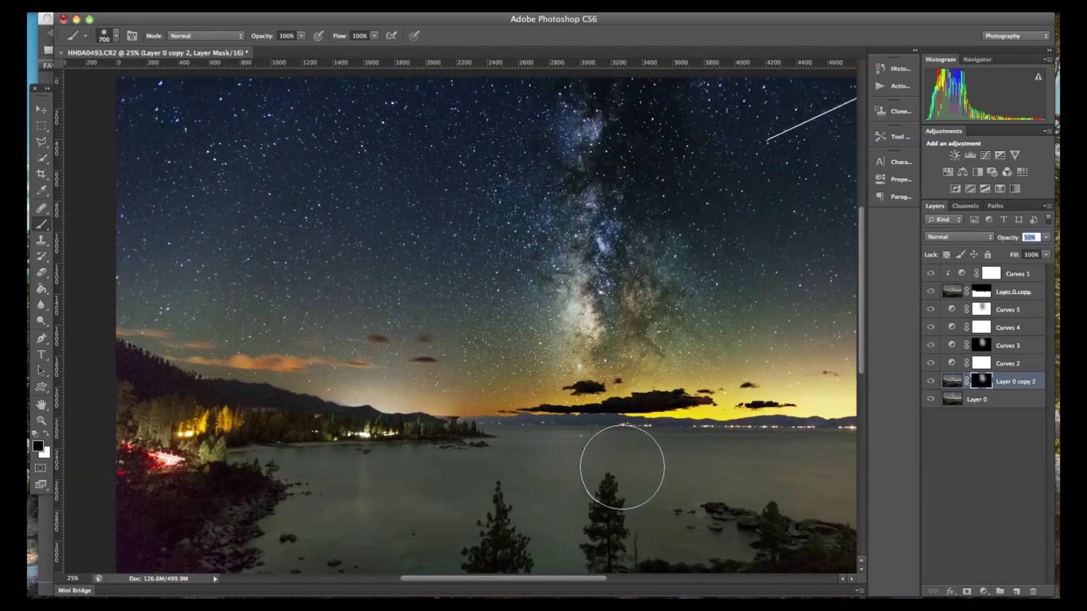
pyautogui.scroll(-3, 621, 467)
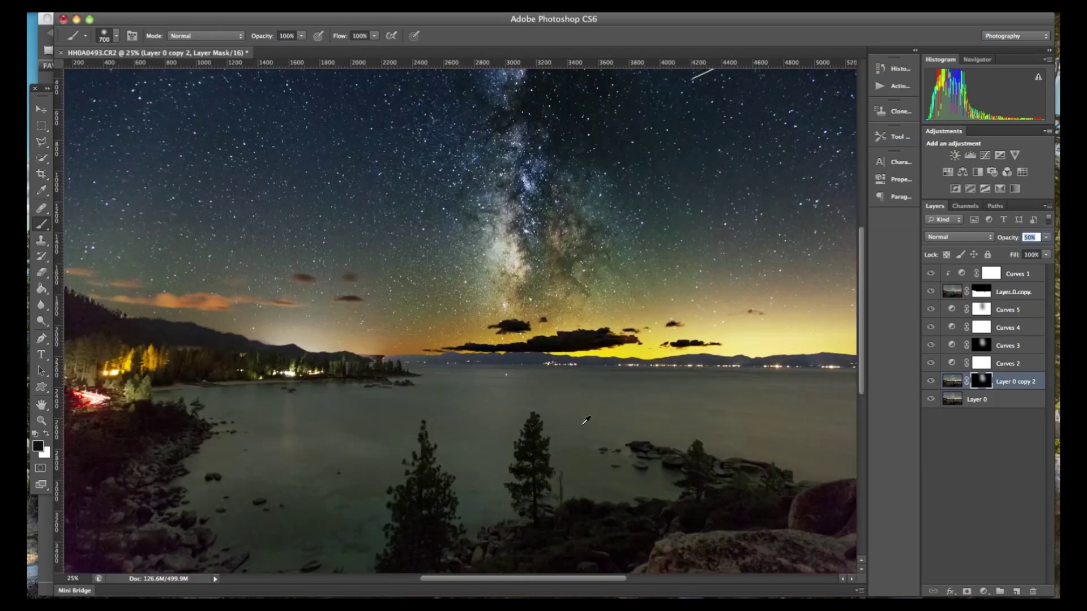
pyautogui.press('z')
pyautogui.keyDown('alt'); pyautogui.click(555, 405); pyautogui.keyUp('alt')
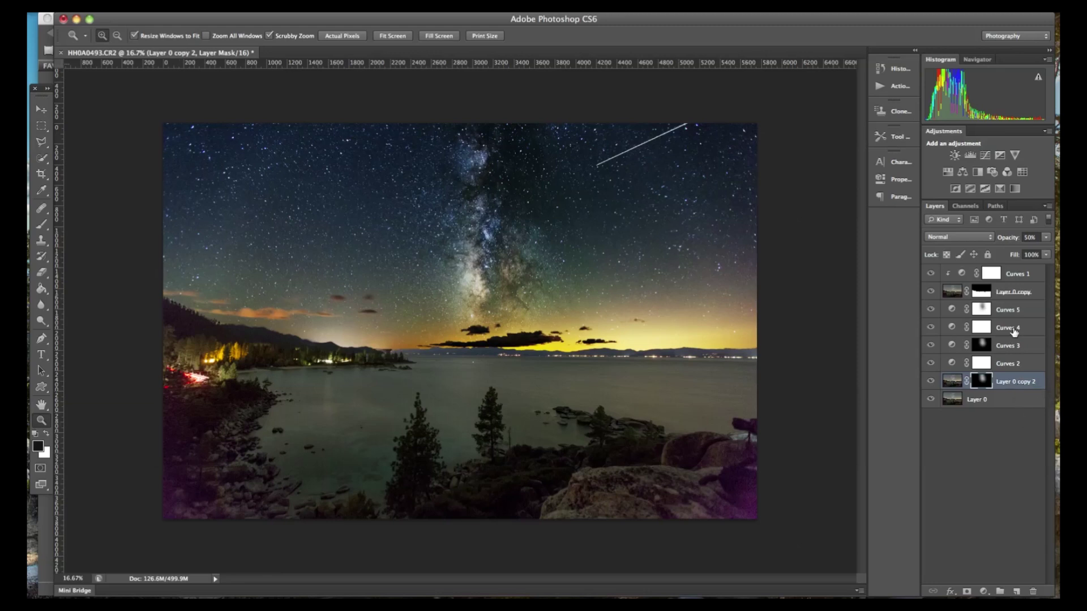
pyautogui.click(1033, 275)
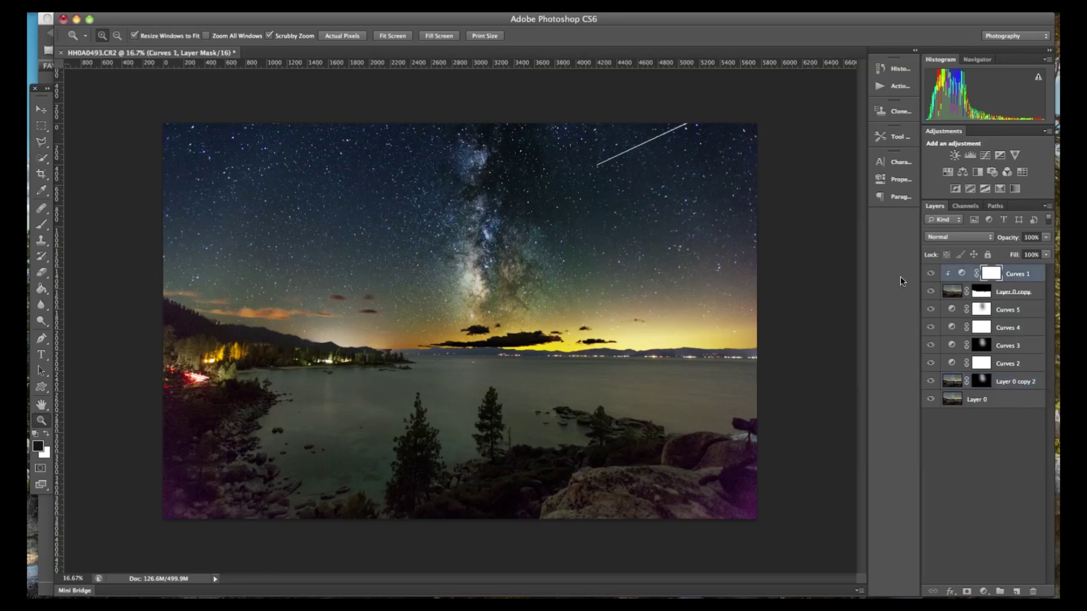
pyautogui.click(930, 274)
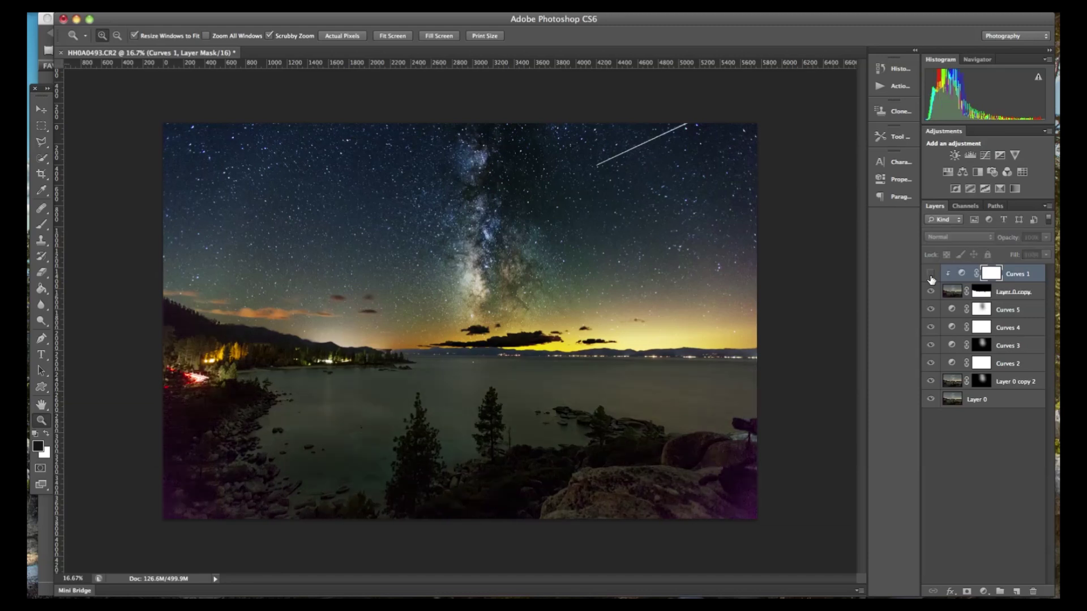
pyautogui.click(930, 275)
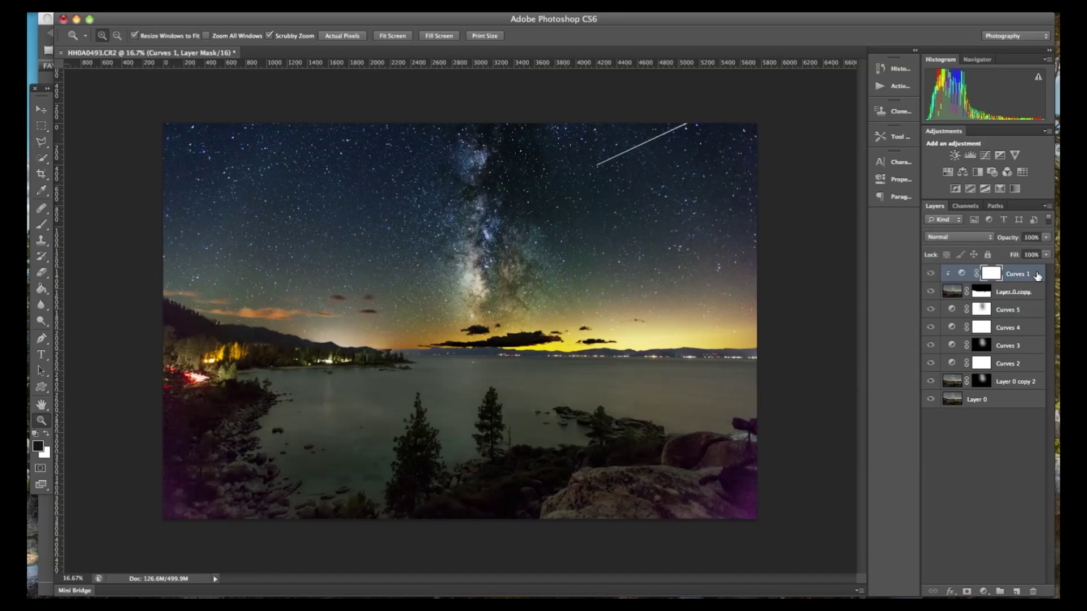
pyautogui.click(899, 180)
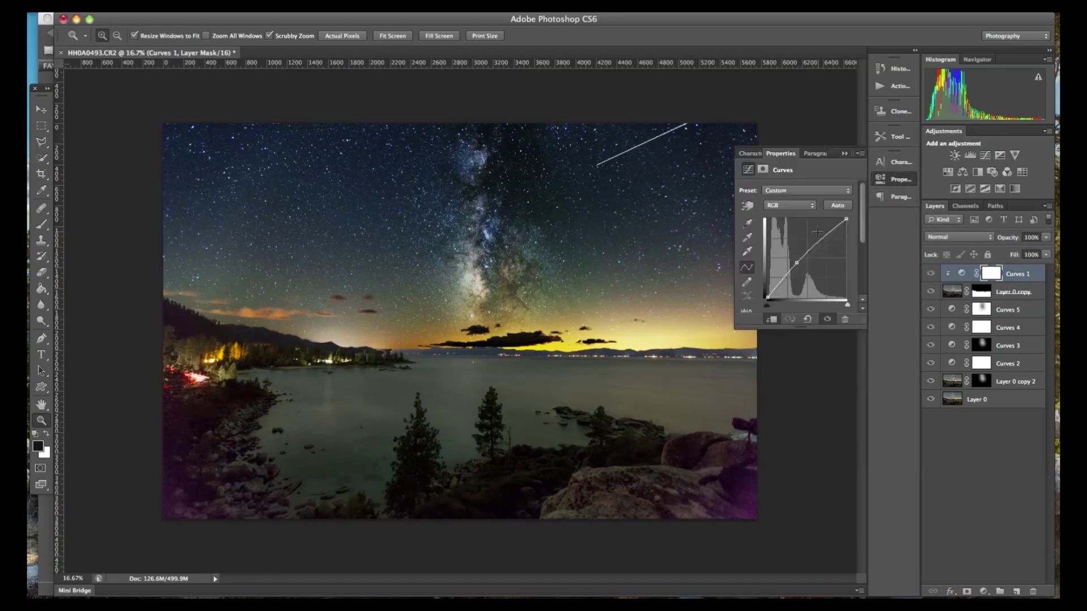
# - Move the Curves 1 control point down into the shadows, just above the diagonal, and close its settings
pyautogui.moveTo(797, 263); pyautogui.dragTo(784, 276)
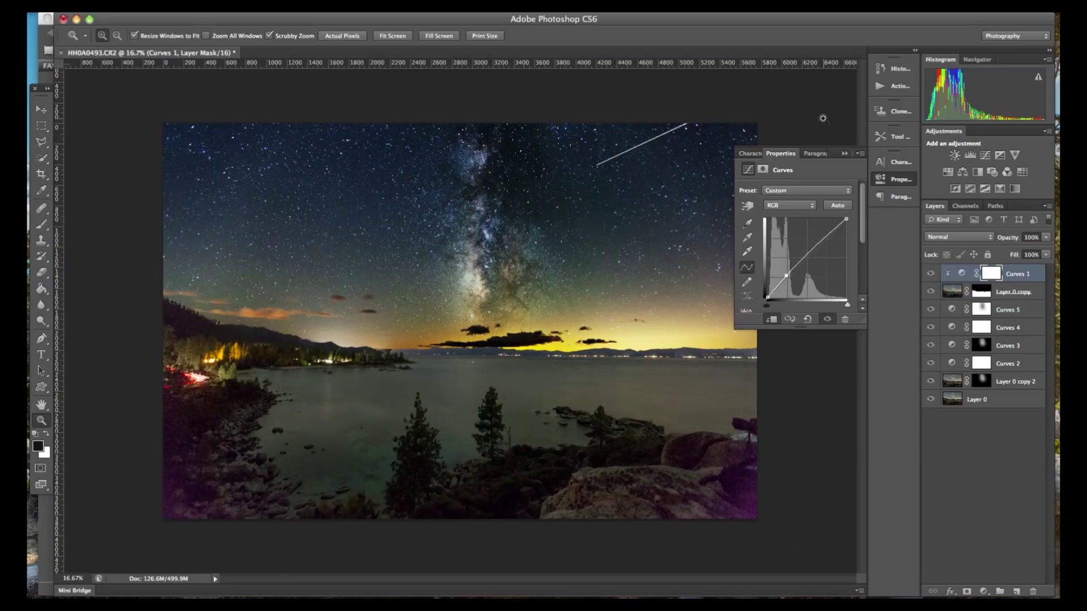
pyautogui.moveTo(786, 278); pyautogui.dragTo(785, 277)
pyautogui.click(846, 154)
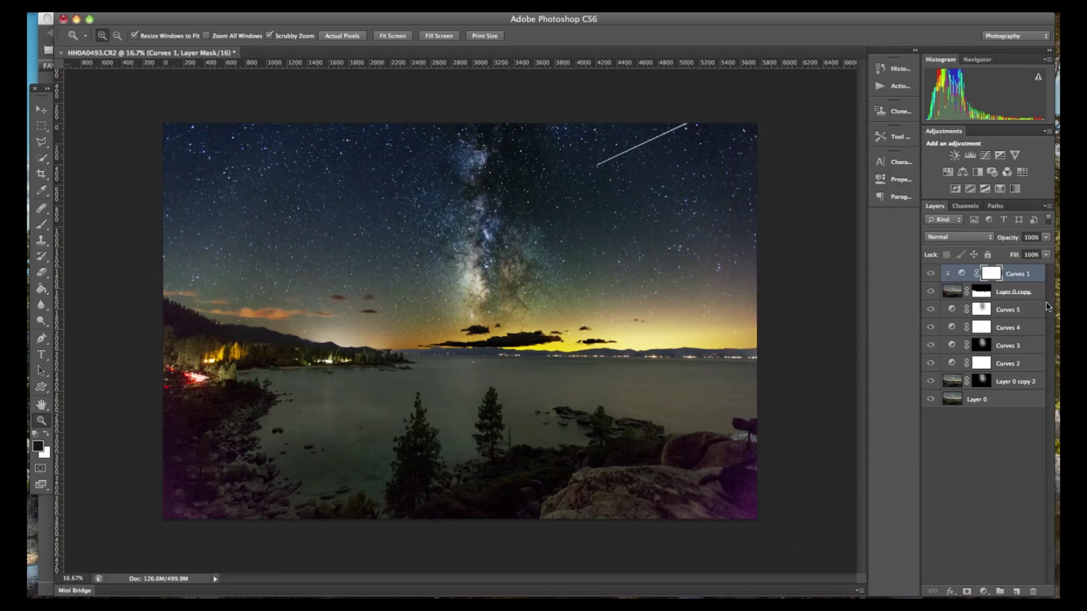
# - Add a Hue/Saturation adjustment with Magentas saturation and lightness at -100, and clip it to the foreground layers below
pyautogui.click(945, 173)
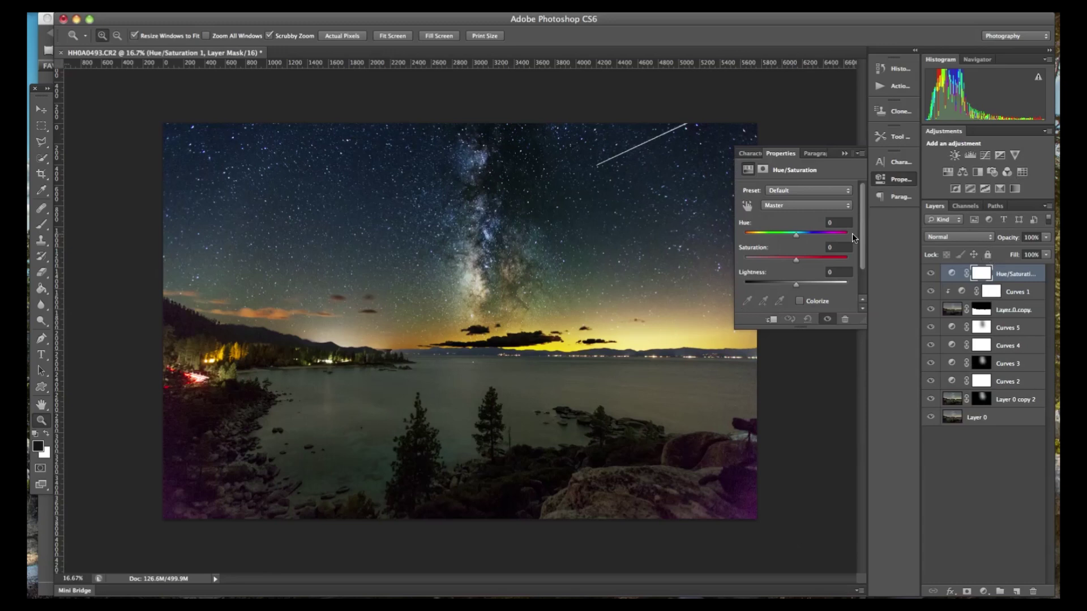
pyautogui.click(804, 205)
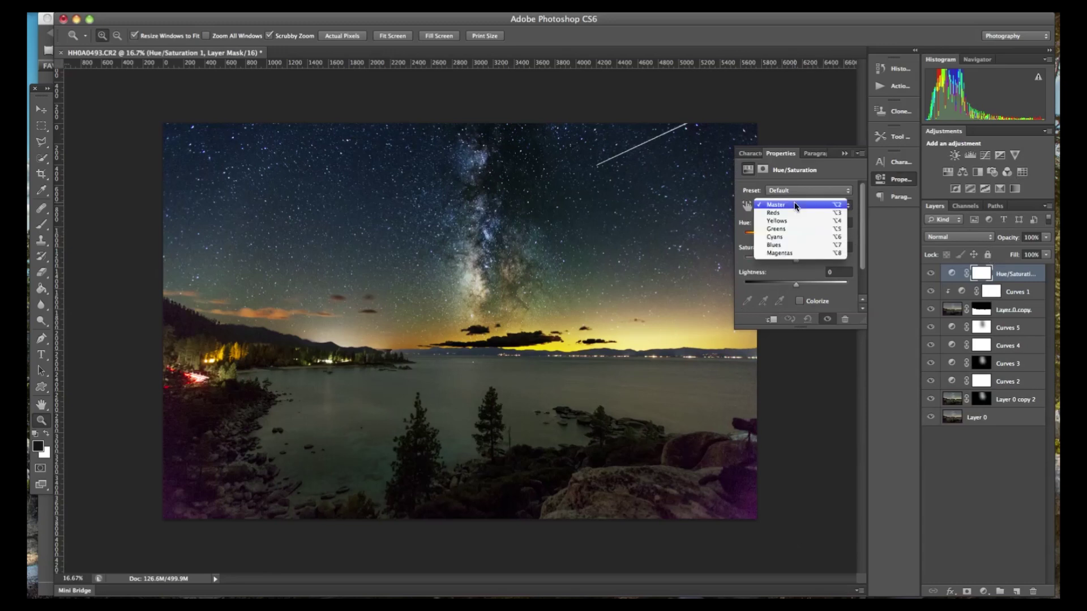
pyautogui.click(790, 255)
pyautogui.moveTo(796, 259); pyautogui.dragTo(736, 261)
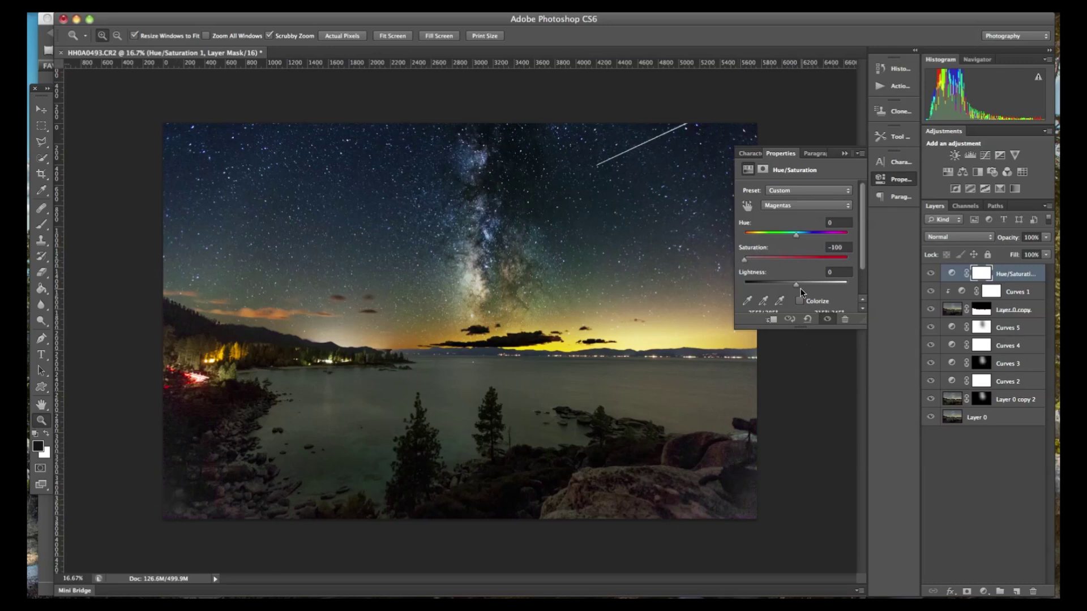
pyautogui.moveTo(793, 283); pyautogui.dragTo(789, 284)
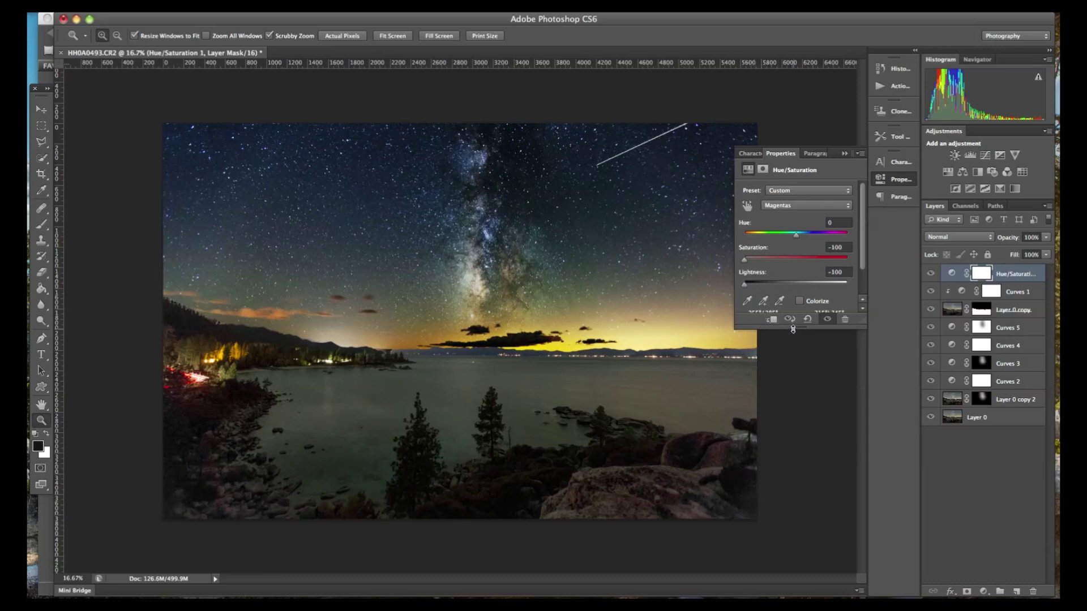
pyautogui.click(845, 154)
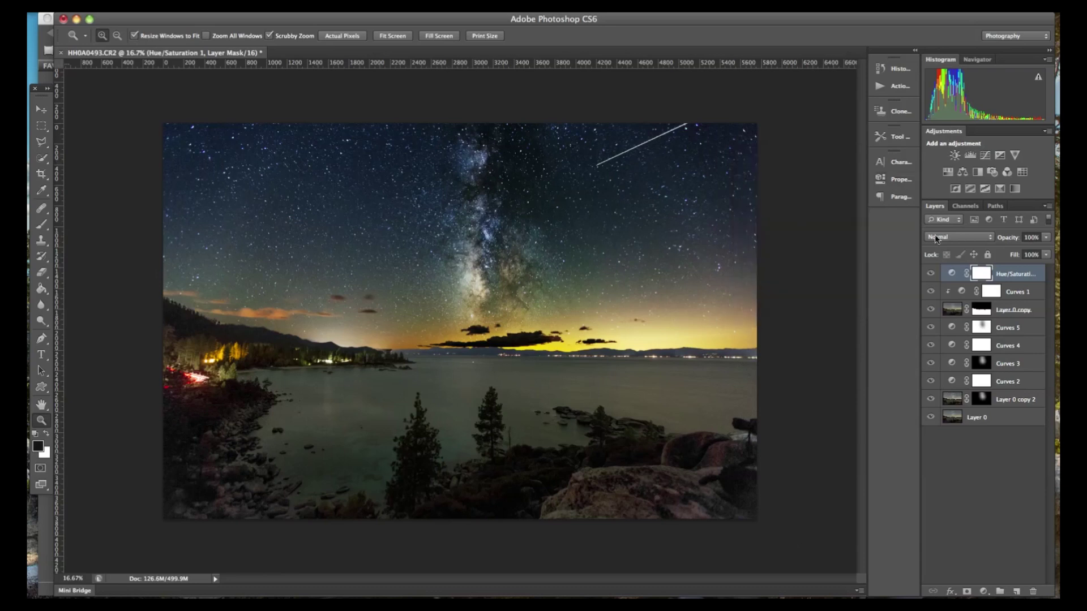
pyautogui.keyDown('alt'); pyautogui.click(1025, 278); pyautogui.keyUp('alt')
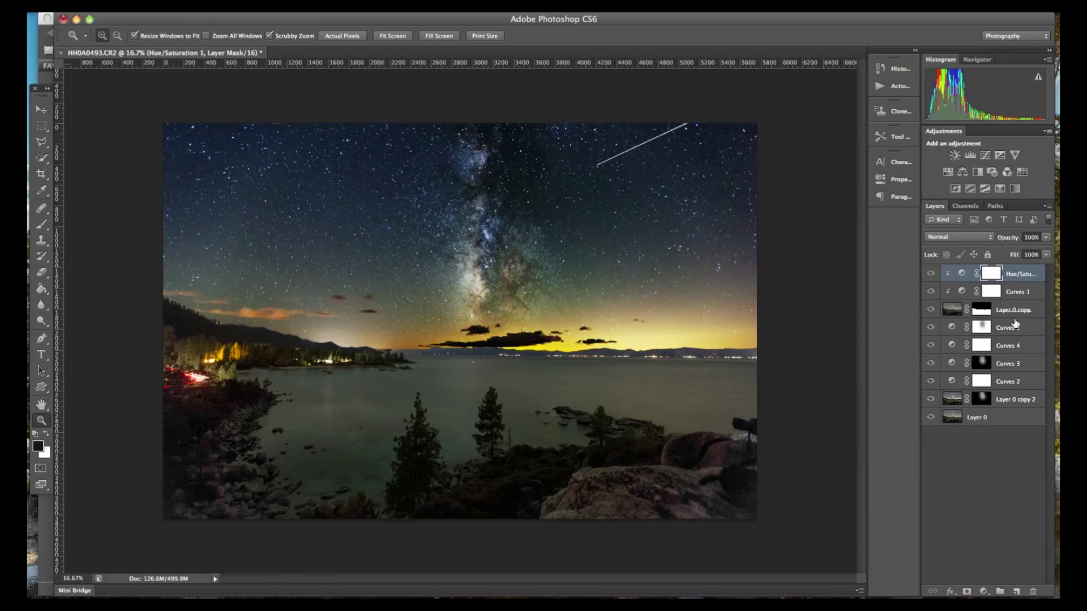
# - Select Layer 0 copy's mask and compare the horizon with that layer hidden and shown
pyautogui.click(472, 362)
pyautogui.click(526, 358)
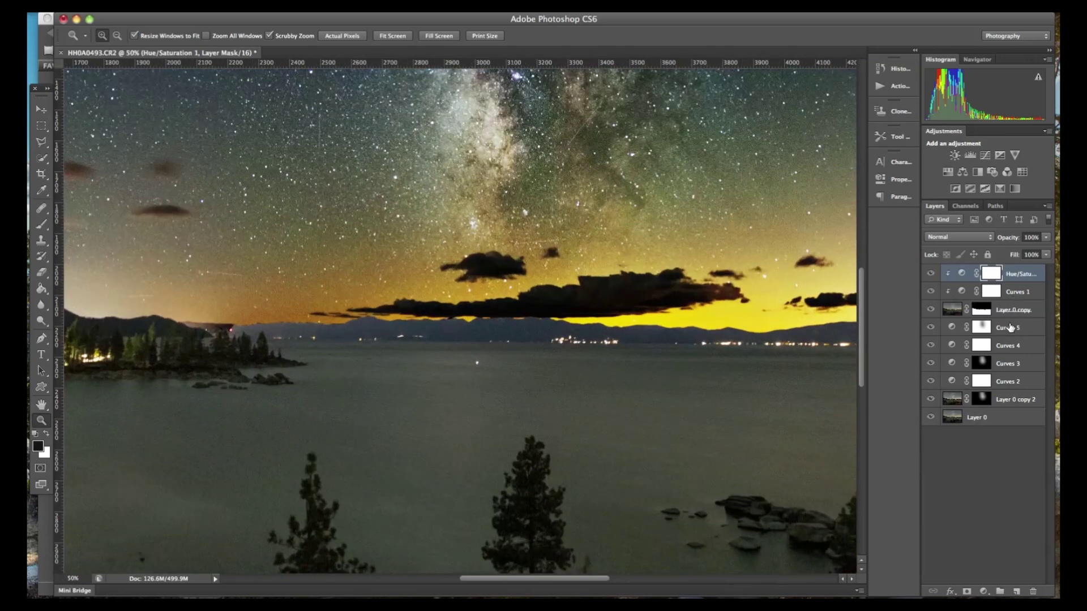
pyautogui.click(979, 313)
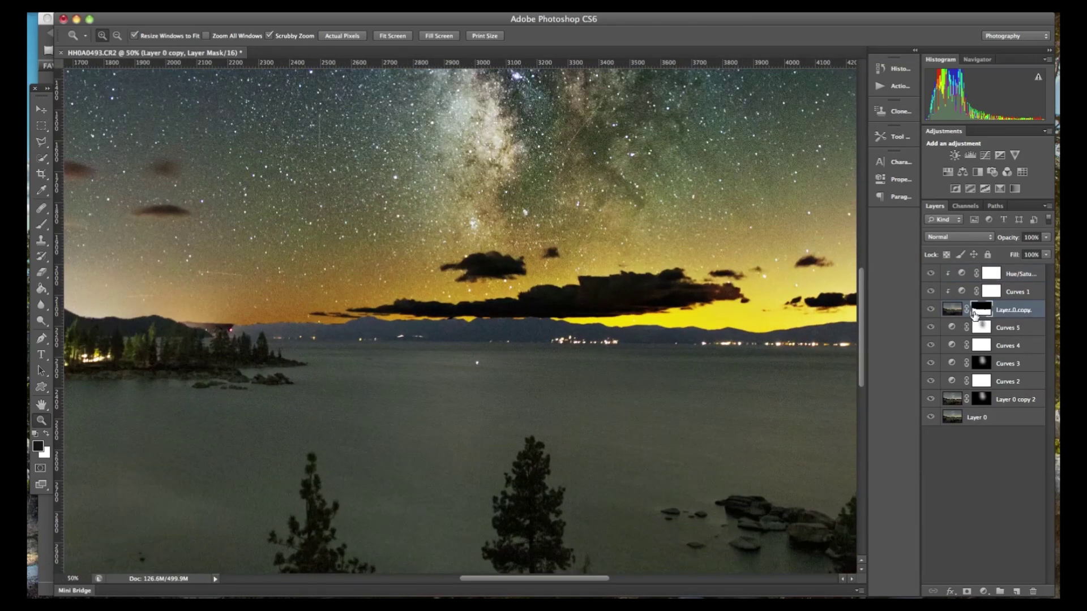
pyautogui.click(931, 315)
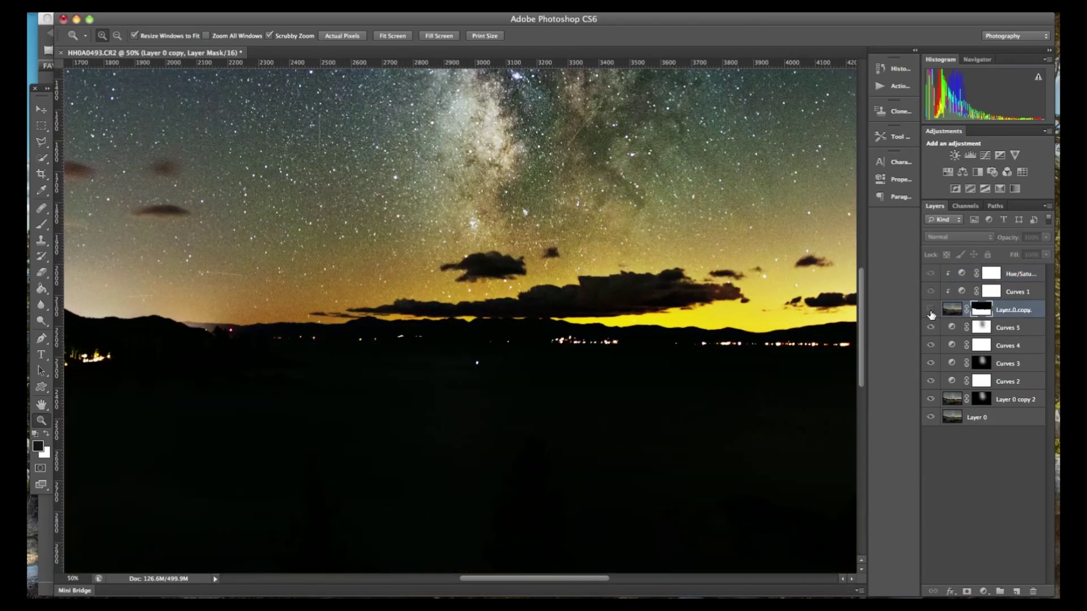
pyautogui.click(931, 314)
pyautogui.click(932, 315)
pyautogui.click(931, 314)
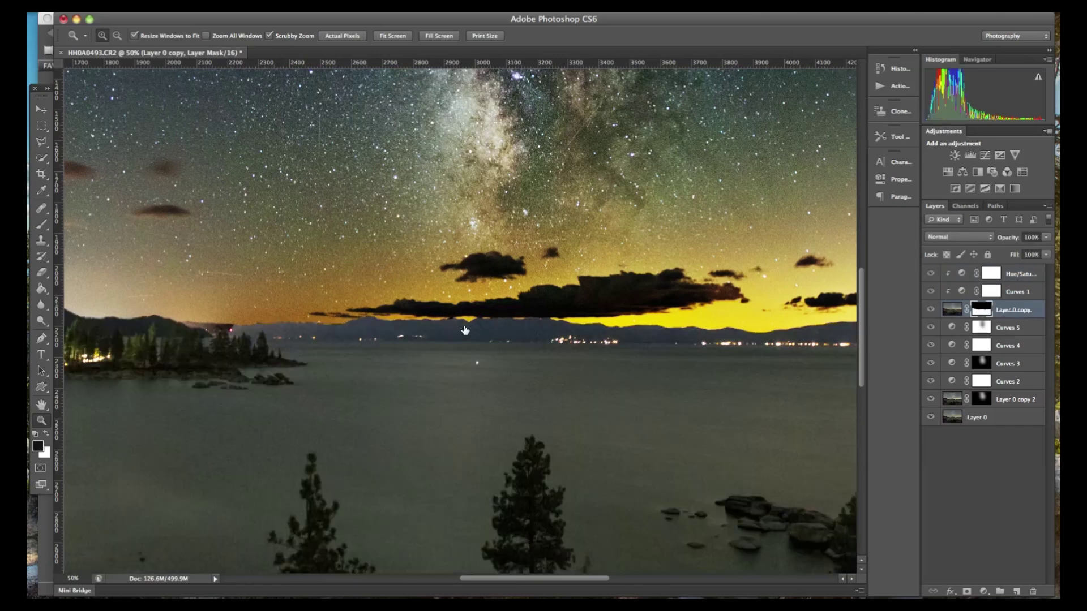
# - Set the Brush tool to 400 px, try a white stroke on Layer 0 copy's mask above the horizon, and undo it
pyautogui.click(297, 331)
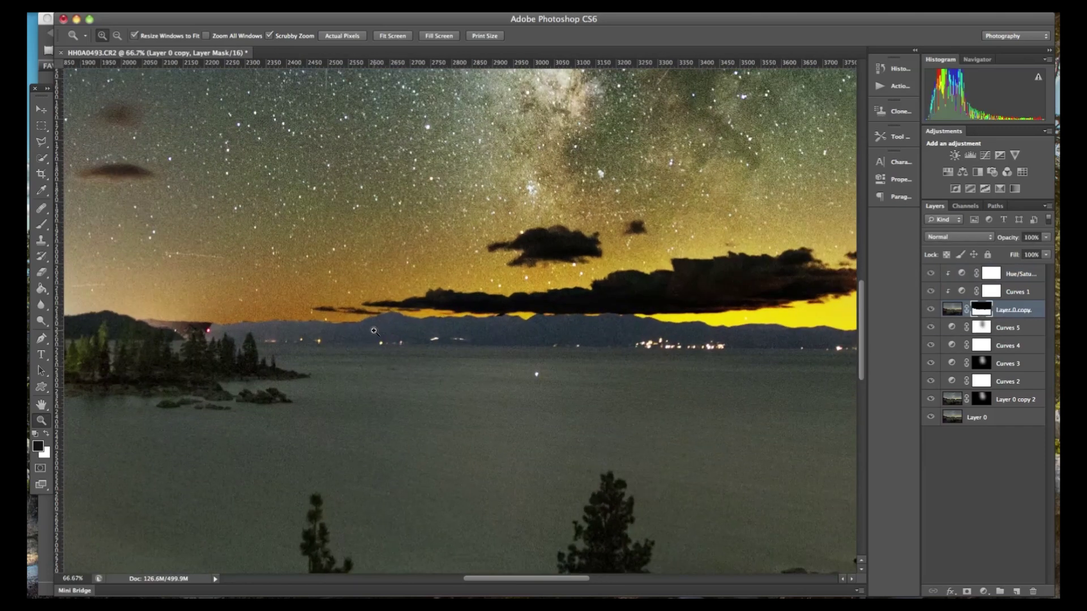
pyautogui.press('b')
pyautogui.press('[')
pyautogui.press('[')
pyautogui.press('[')
pyautogui.press('[')
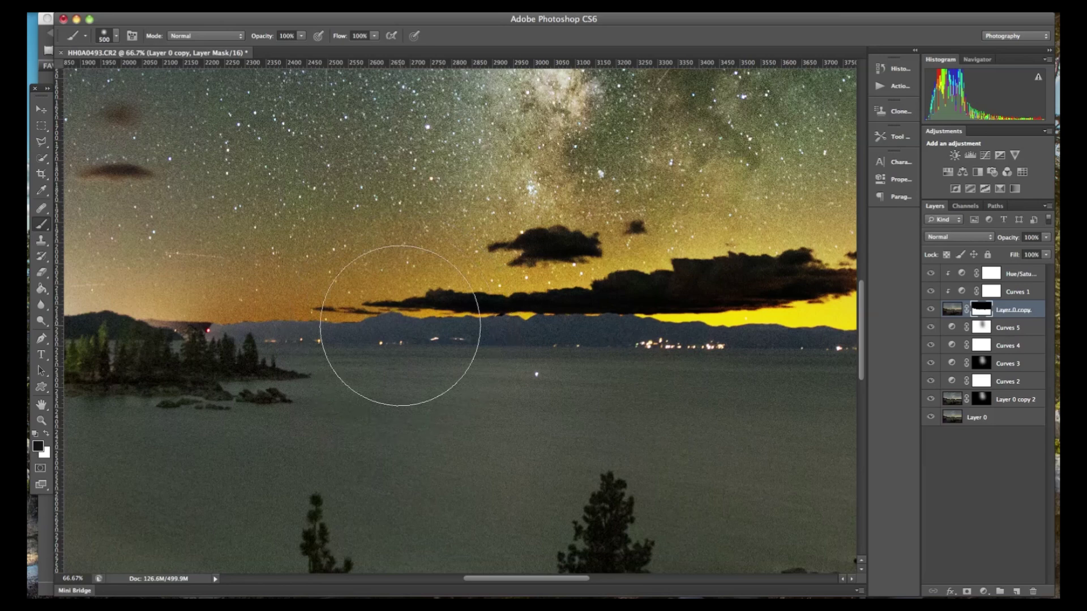
pyautogui.press('[')
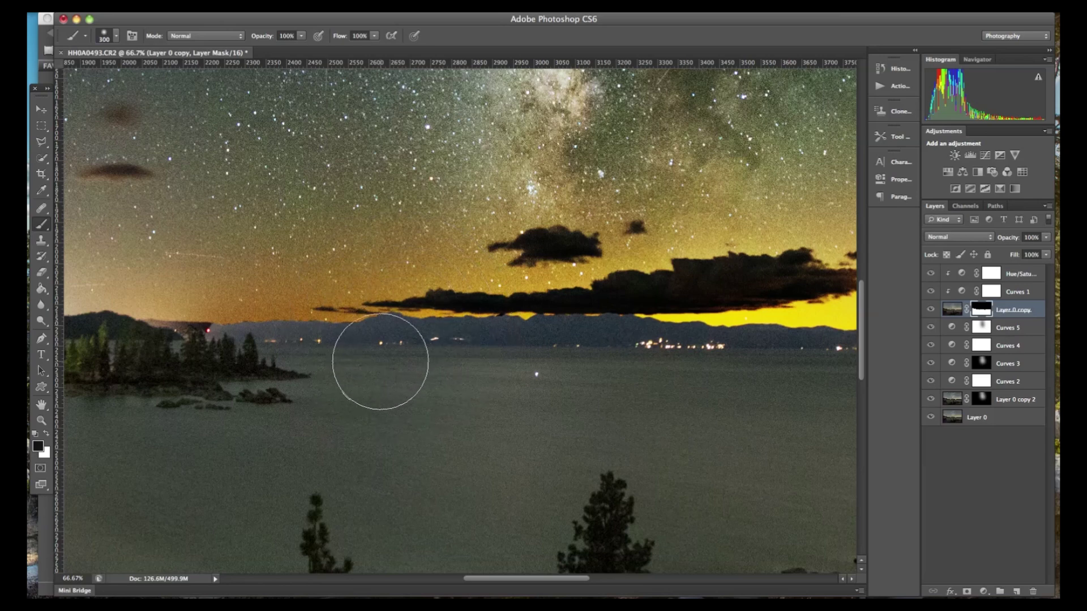
pyautogui.press('x')
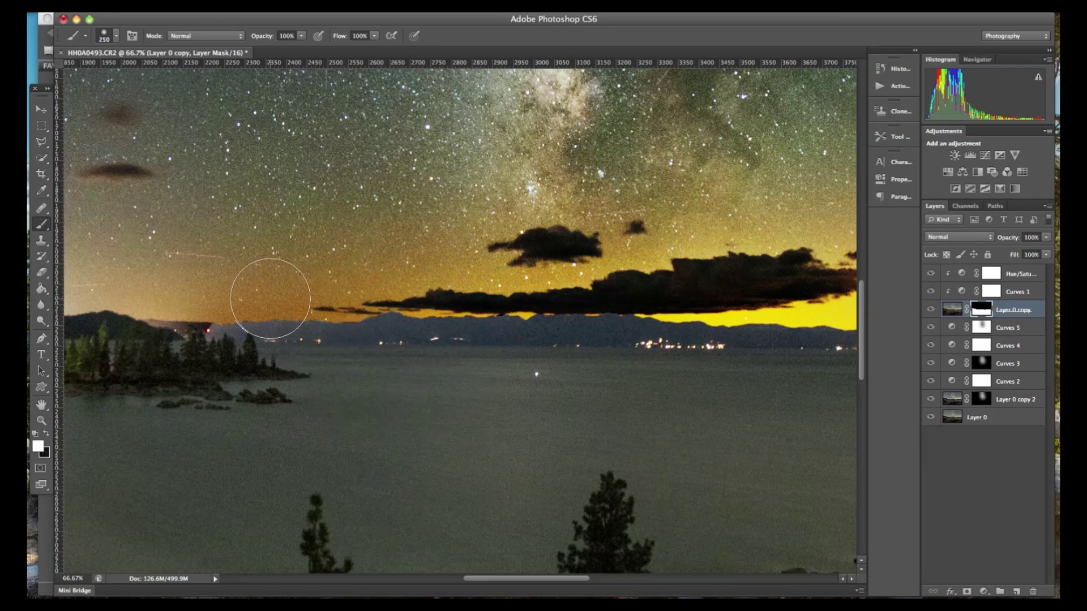
pyautogui.press(']')
pyautogui.press(']')
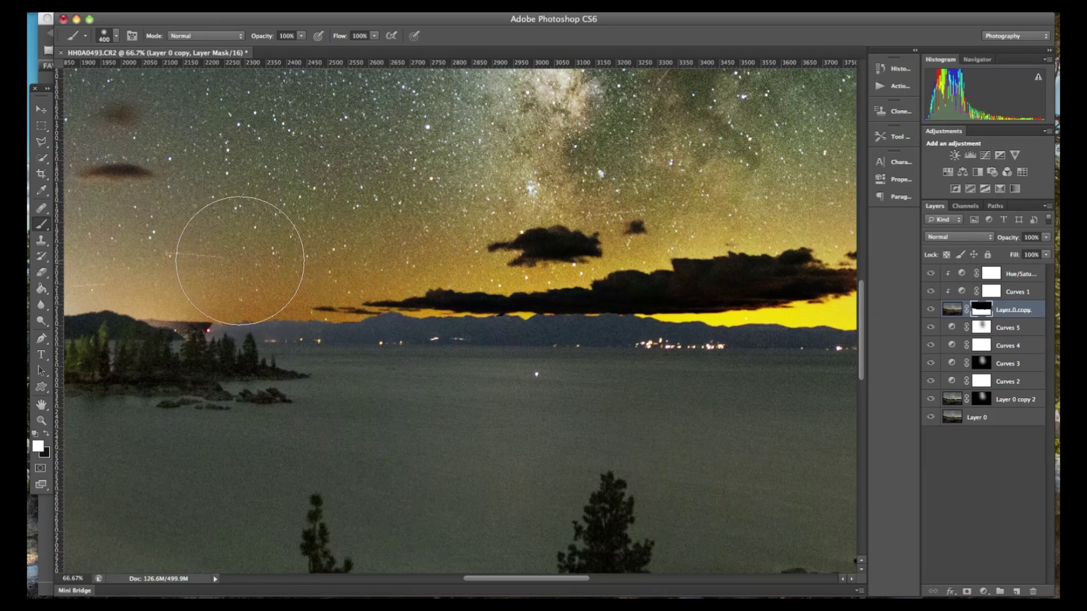
pyautogui.moveTo(255, 261); pyautogui.dragTo(364, 267)
pyautogui.hotkey('ctrl', 'z')
# - Paint black with the 400 px brush on Layer 0 copy's mask along the distant mountain ridge to the photo's right edge
pyautogui.press('x')
pyautogui.click(291, 400)
pyautogui.hotkey('ctrl', 'z')
pyautogui.moveTo(338, 276)
pyautogui.mouseDown()
pyautogui.moveTo(222, 264)
pyautogui.moveTo(360, 260)
pyautogui.moveTo(448, 271)
pyautogui.moveTo(589, 247)
pyautogui.mouseUp()
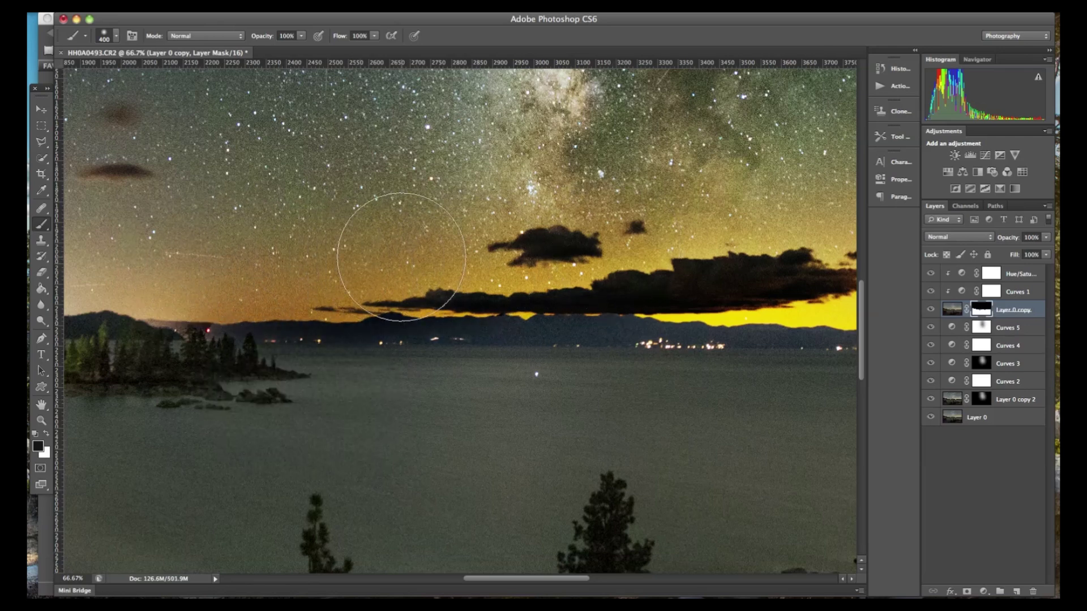
pyautogui.hscroll(10, 634, 254)
pyautogui.moveTo(400, 273)
pyautogui.mouseDown()
pyautogui.moveTo(490, 275)
pyautogui.moveTo(296, 255)
pyautogui.moveTo(639, 266)
pyautogui.moveTo(522, 266)
pyautogui.mouseUp()
pyautogui.hscroll(8, 522, 266)
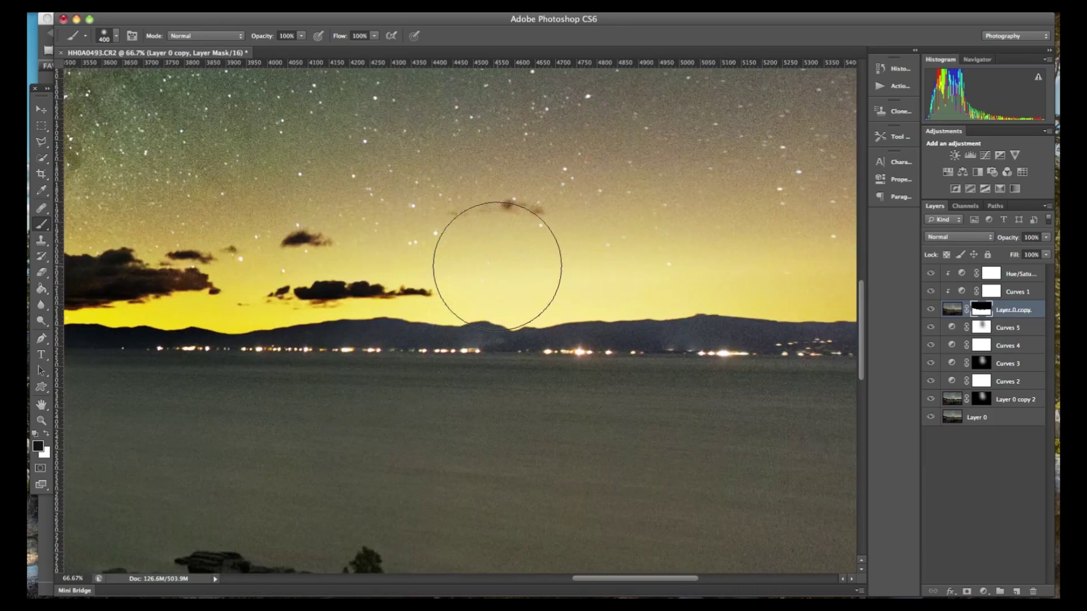
pyautogui.hscroll(7, 362, 266)
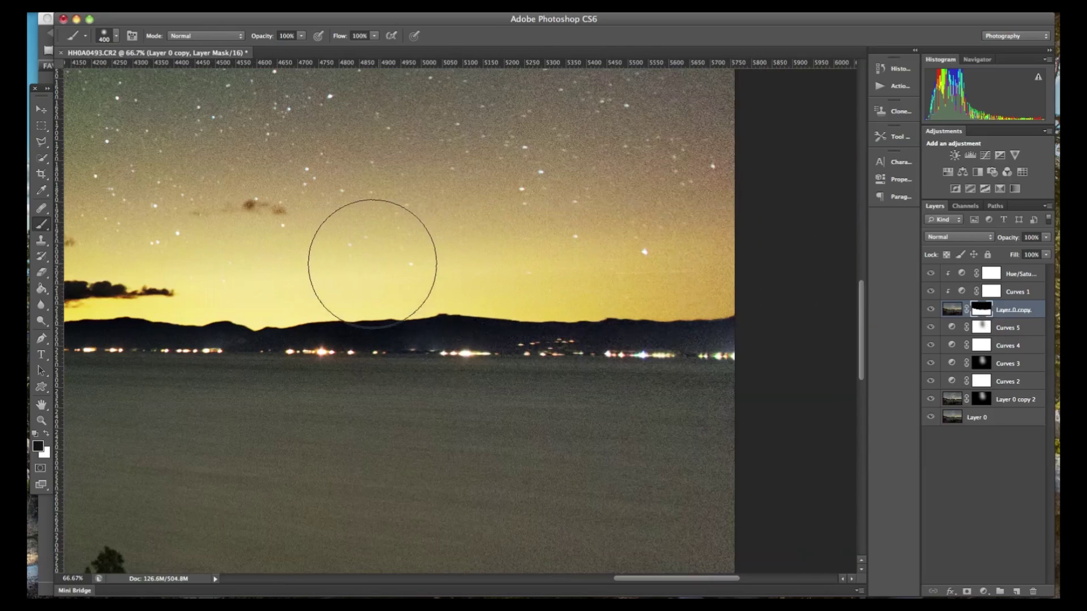
# - Continue painting black on Layer 0 copy's mask along the wooded hillside's skyline to the photo's left edge
pyautogui.hscroll(-20, 332, 251)
pyautogui.hscroll(3, 532, 257)
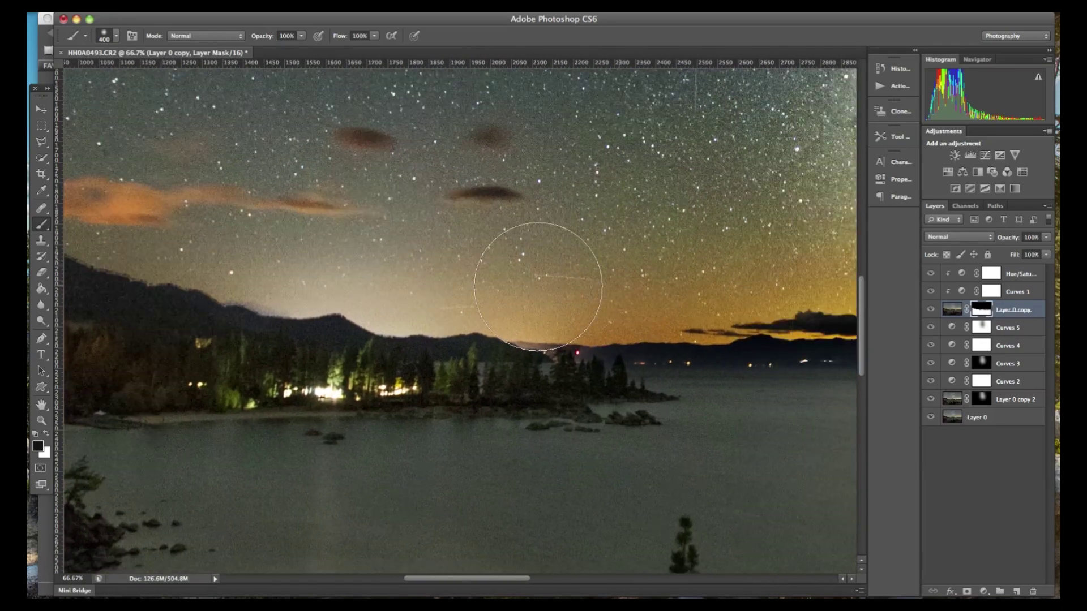
pyautogui.hscroll(-4, 260, 254)
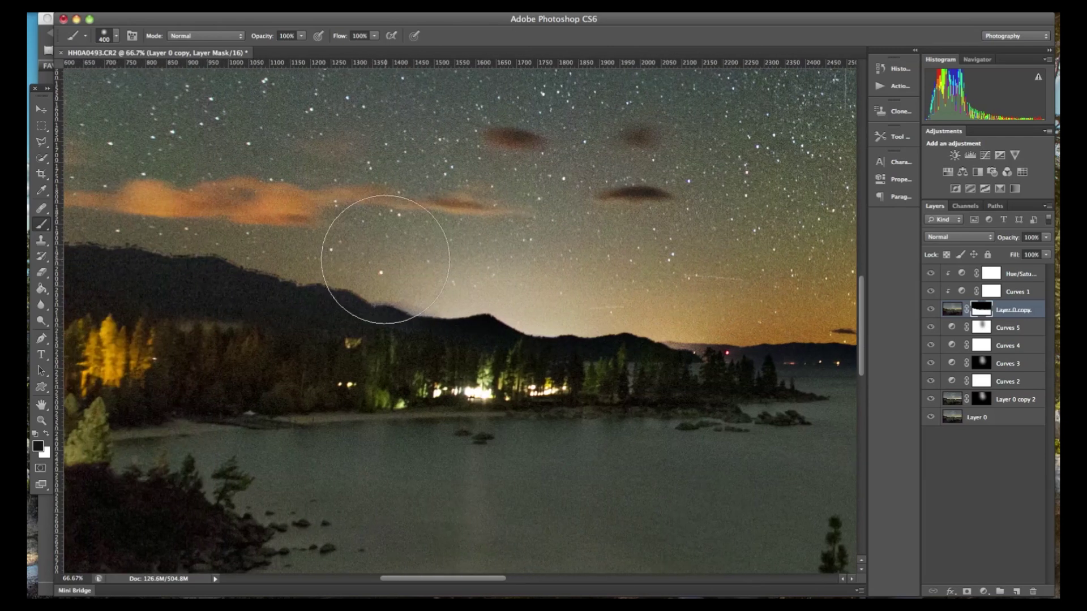
pyautogui.hscroll(-5, 243, 230)
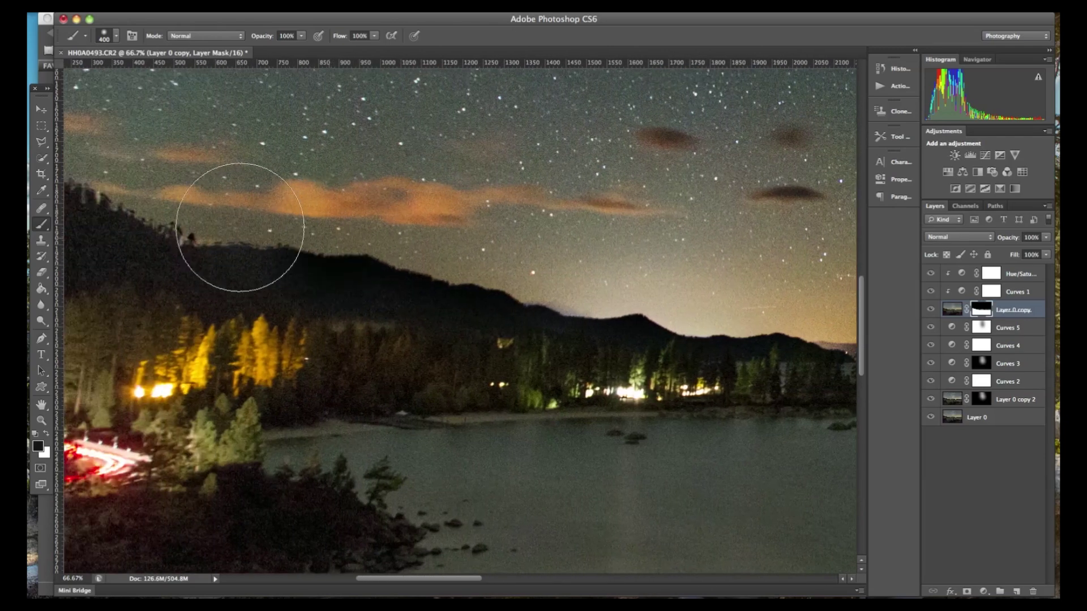
pyautogui.hscroll(-10, 192, 214)
pyautogui.moveTo(472, 244)
pyautogui.mouseDown()
pyautogui.moveTo(457, 224)
pyautogui.moveTo(400, 230)
pyautogui.mouseUp()
# - Switch to the Move tool and deselect all layers
pyautogui.press('z')
pyautogui.keyDown('alt'); pyautogui.click(601, 308); pyautogui.keyUp('alt')
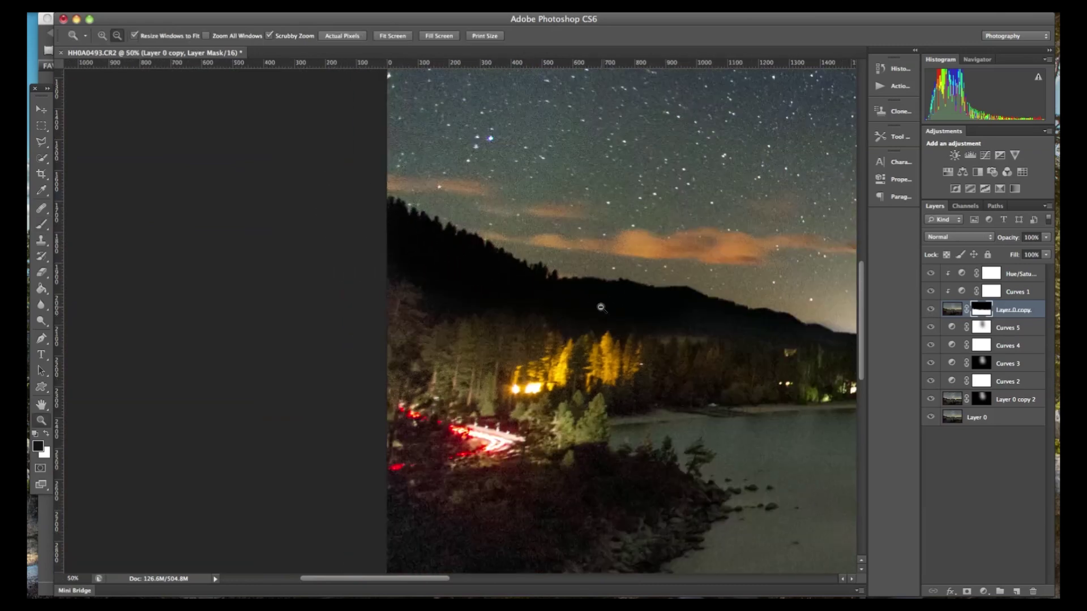
pyautogui.keyDown('alt'); pyautogui.click(614, 314); pyautogui.keyUp('alt')
pyautogui.keyDown('alt'); pyautogui.click(618, 317); pyautogui.keyUp('alt')
pyautogui.keyDown('alt'); pyautogui.click(674, 330); pyautogui.keyUp('alt')
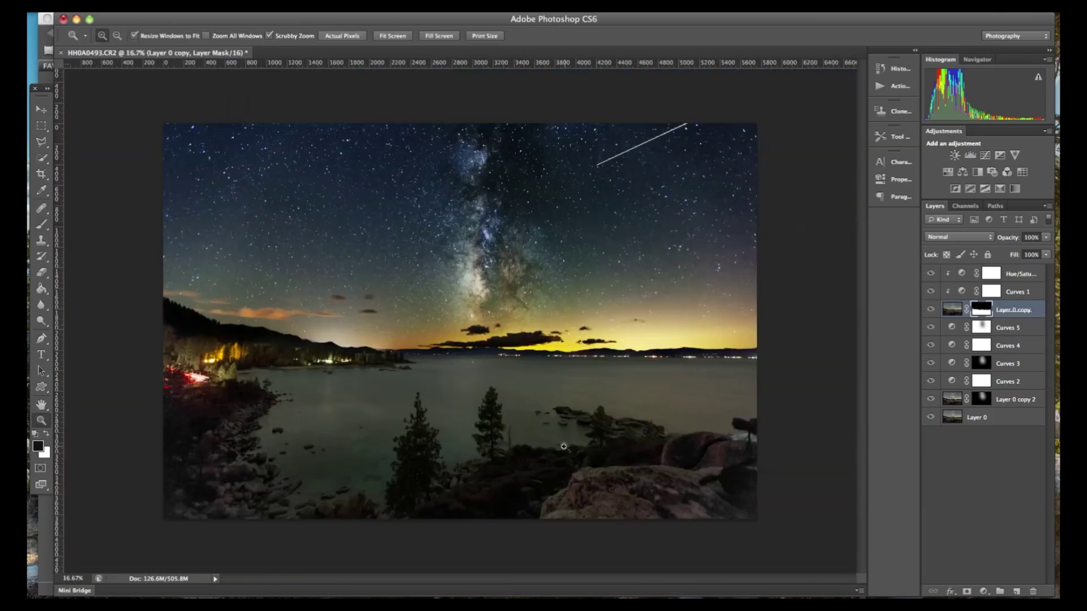
pyautogui.click(41, 109)
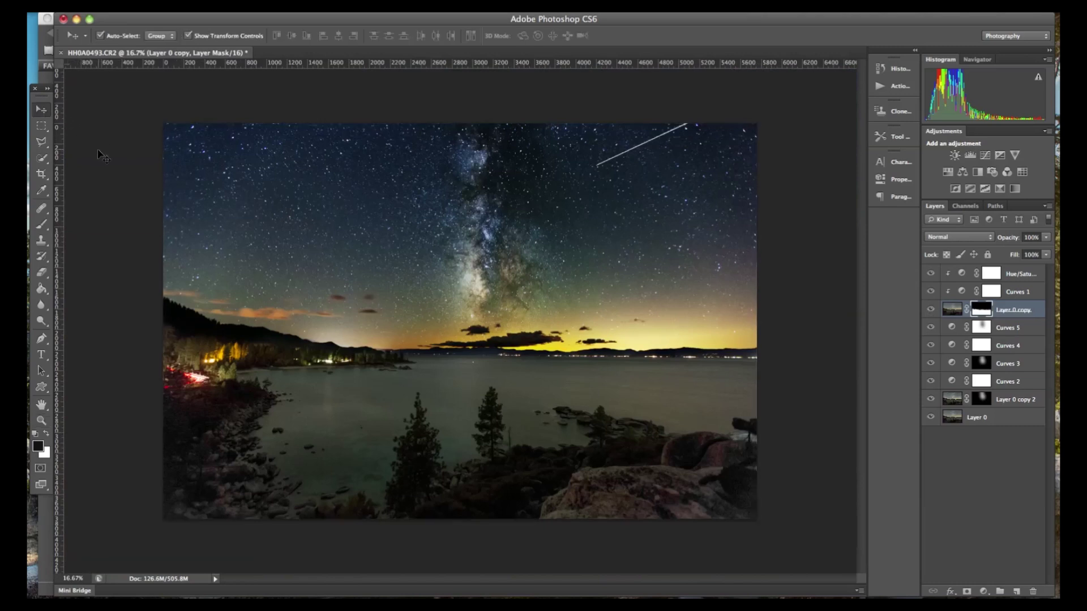
pyautogui.click(102, 155)
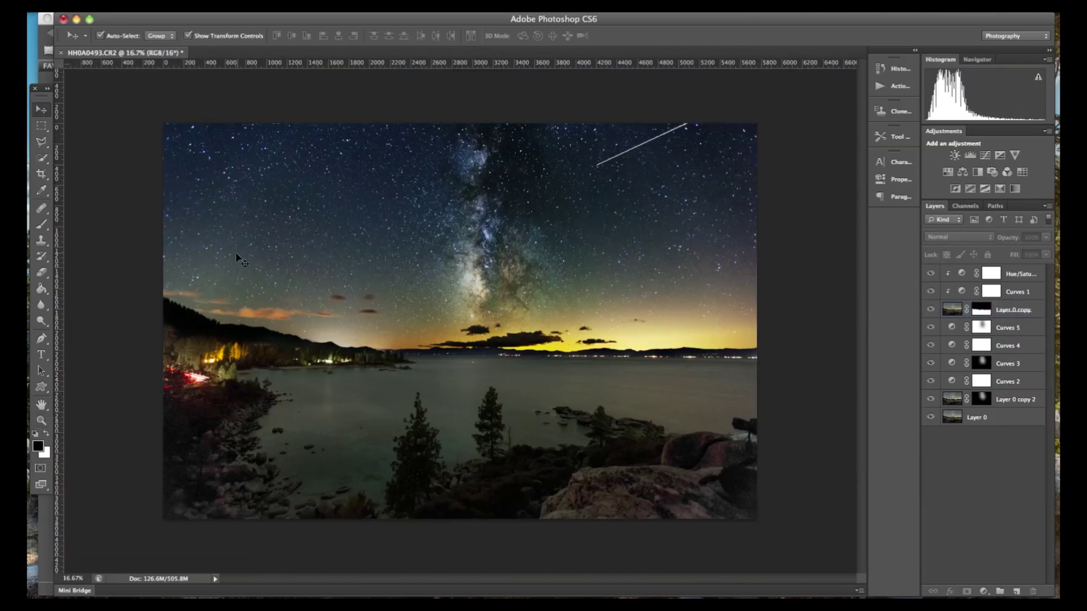